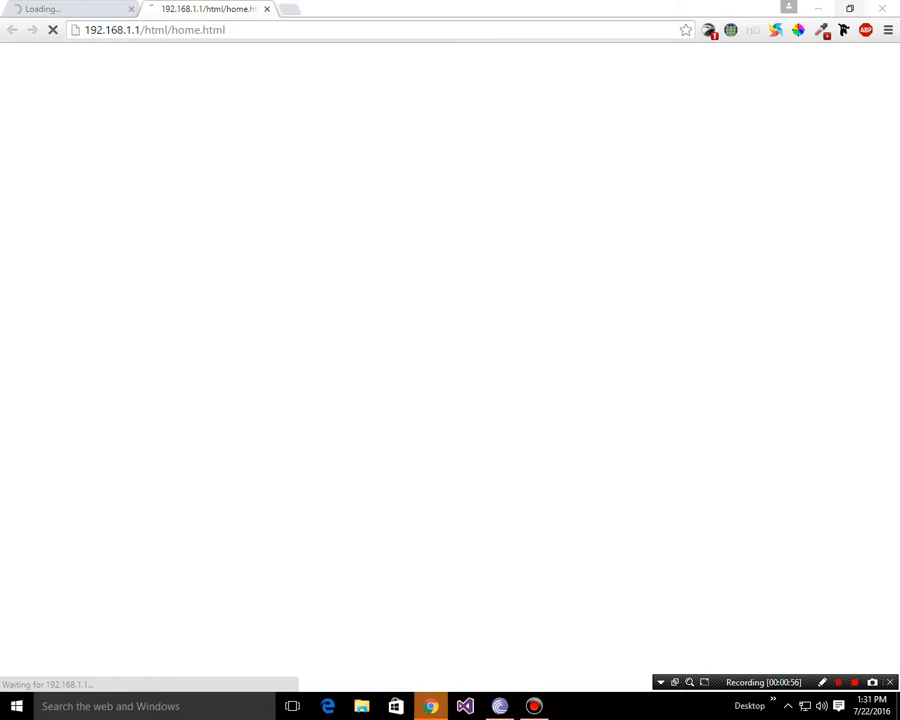
Step: Minimize the Chrome window that is loading the router page at 192.168.1.1
{"action": "left_click", "coordinate": [818, 8]}
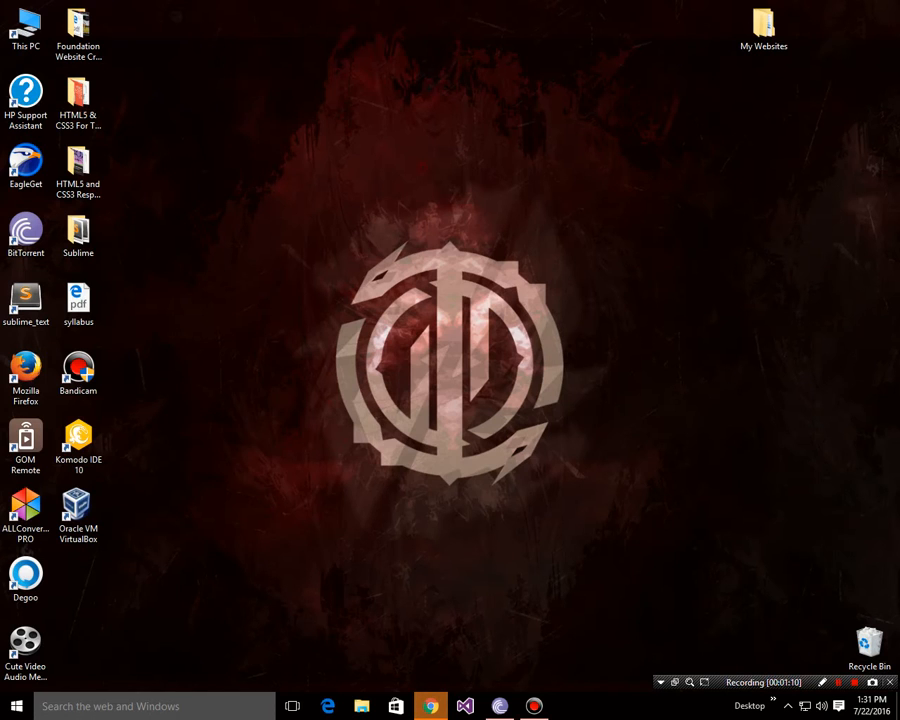
Step: Close Chrome from the taskbar and select the Oracle VM VirtualBox desktop shortcut
{"action": "right_click", "coordinate": [431, 706]}
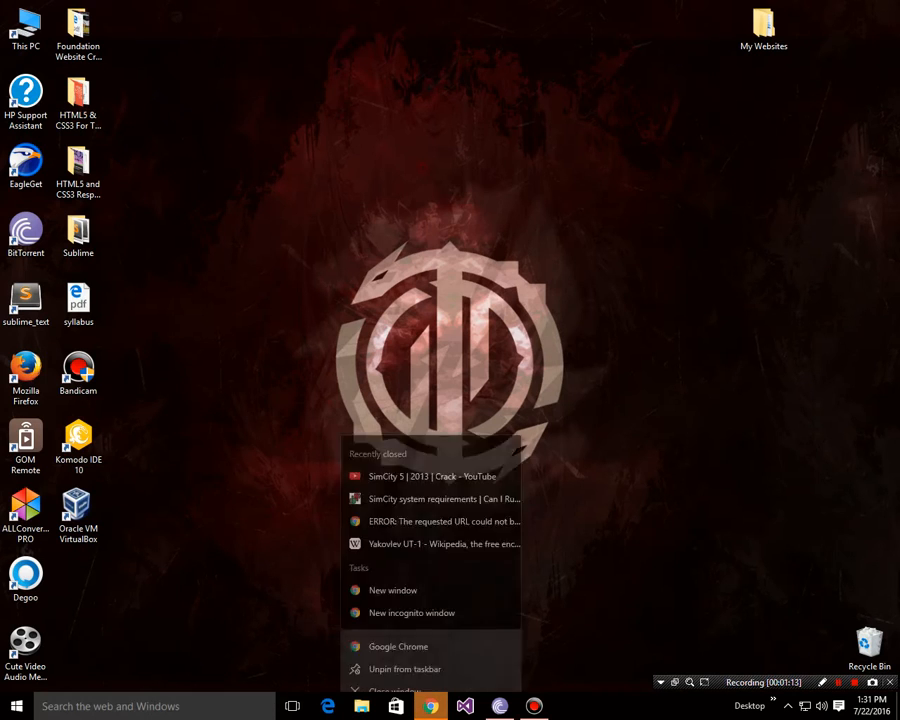
{"action": "left_click", "coordinate": [396, 674]}
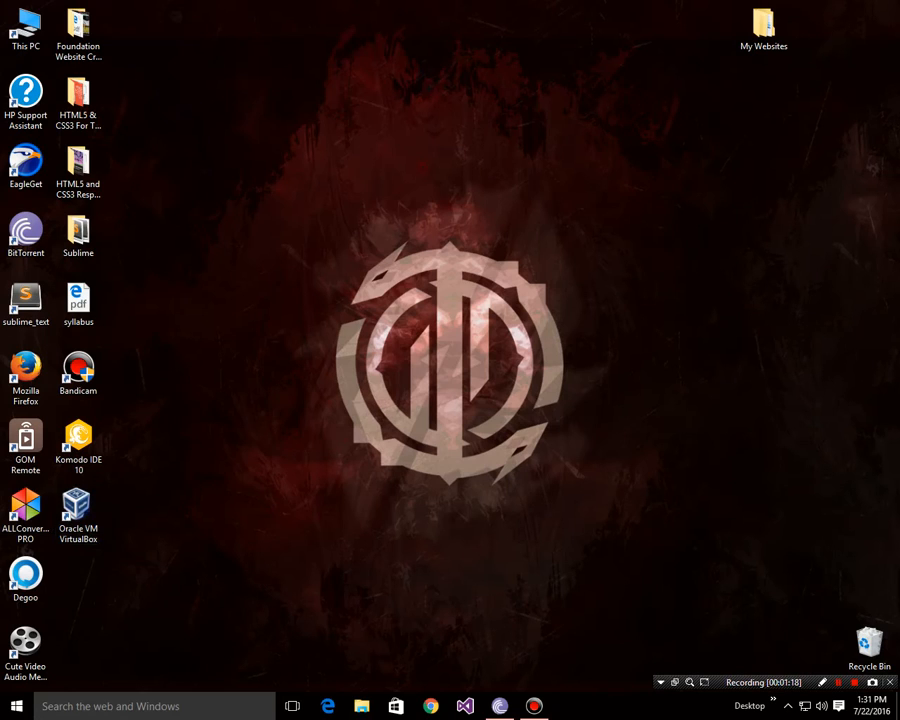
{"action": "left_click", "coordinate": [78, 515]}
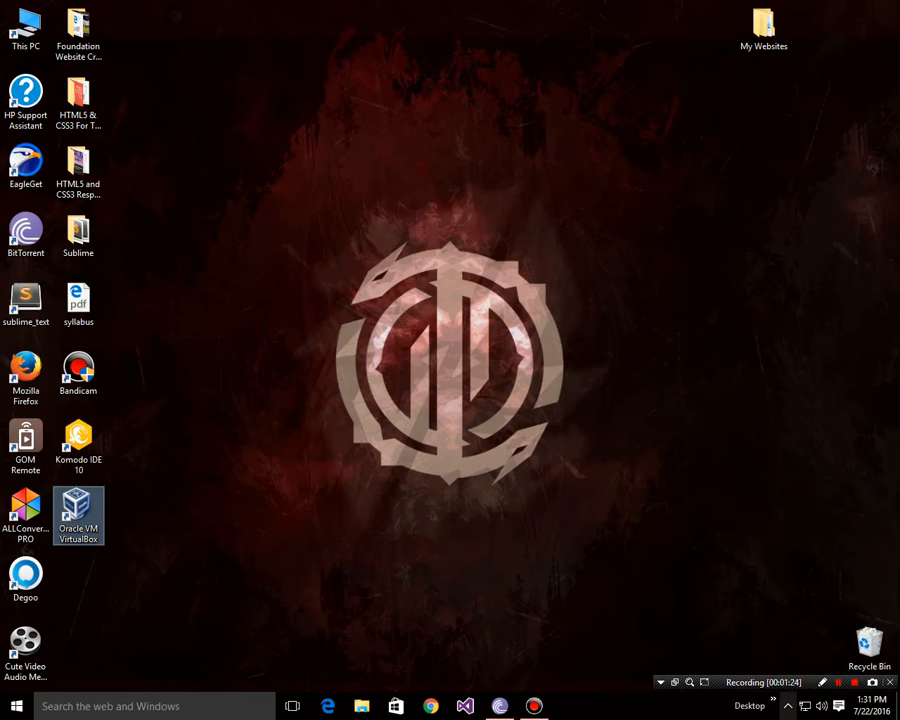
{"action": "left_click", "coordinate": [788, 706]}
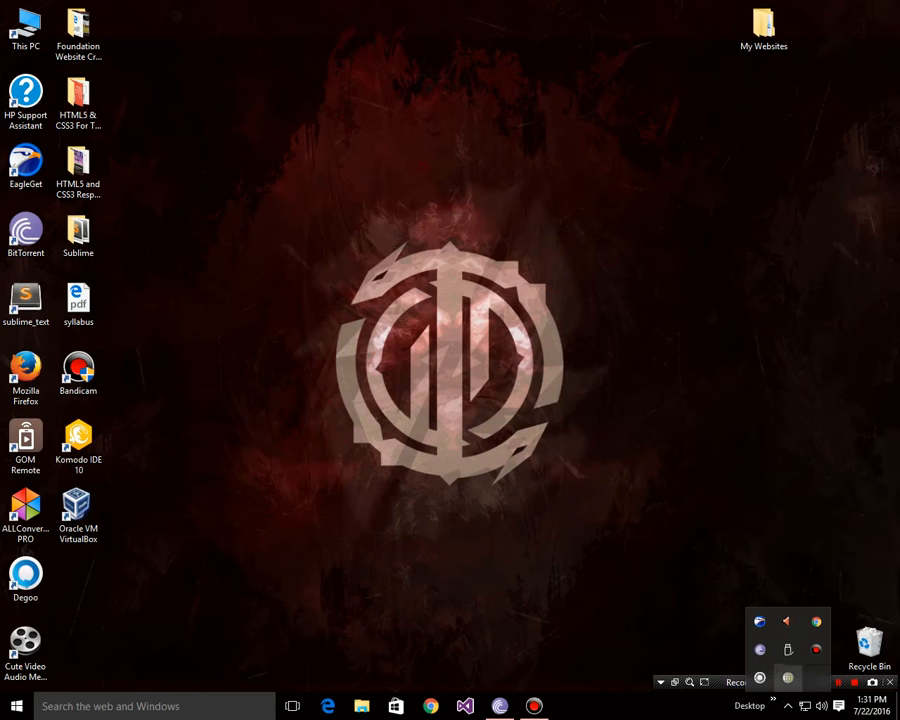
{"action": "key", "text": "Escape"}
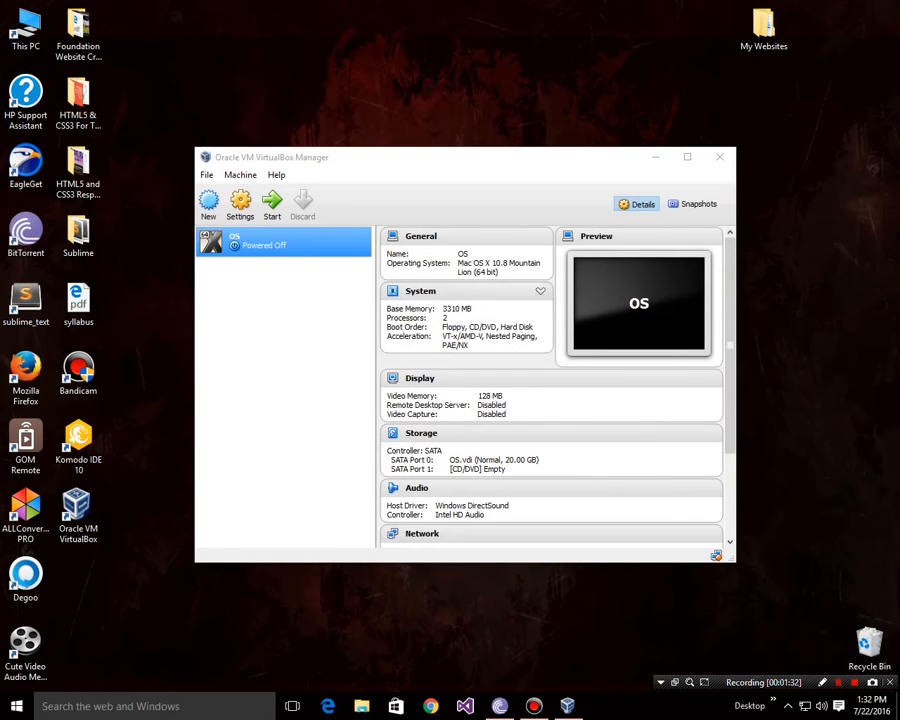
{"action": "left_click_drag", "start_coordinate": [474, 160], "coordinate": [489, 138]}
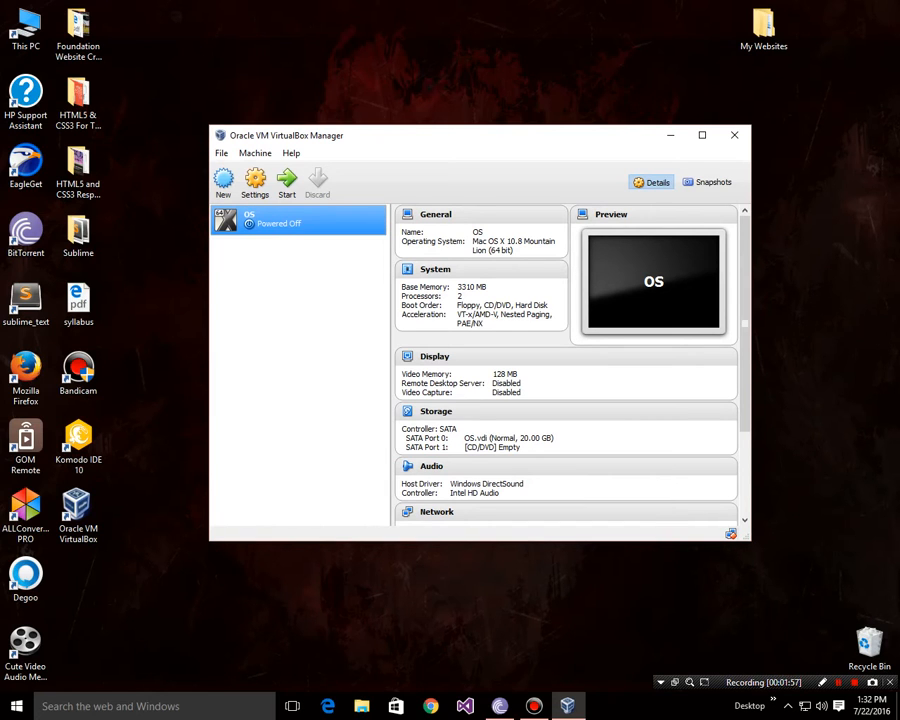
{"action": "left_click", "coordinate": [287, 182]}
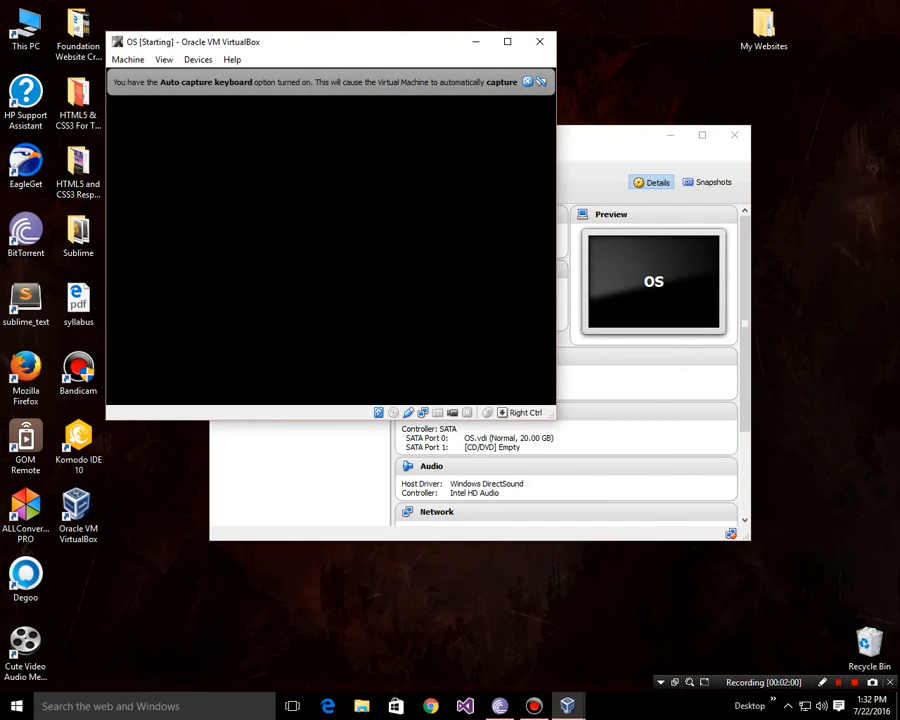
Step: Restart the OS machine past the startup error and audio warning, repositioning its window, until login
{"action": "left_click", "coordinate": [451, 396]}
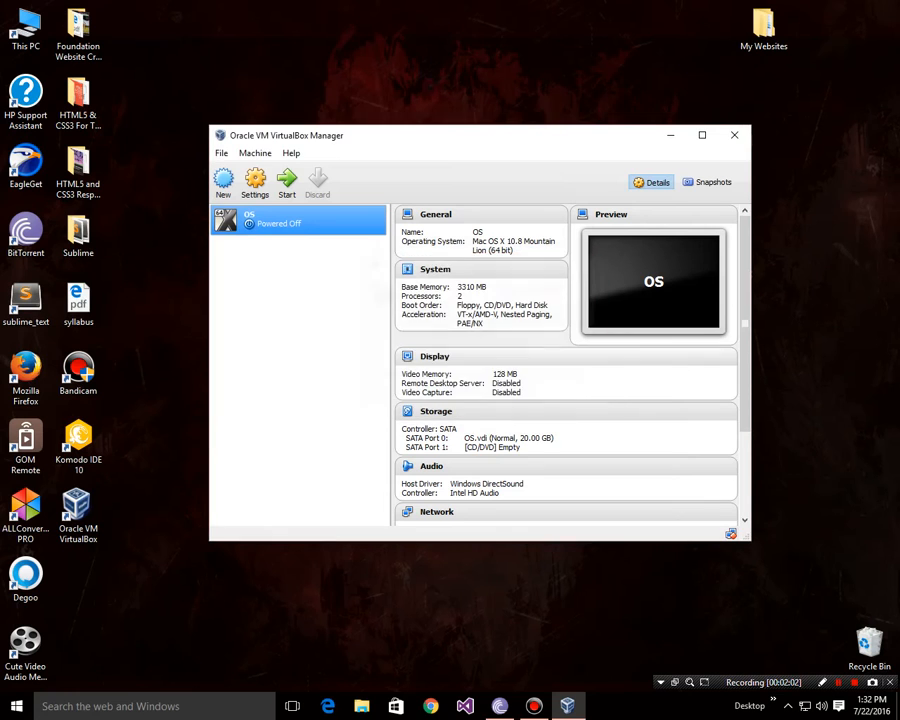
{"action": "left_click", "coordinate": [287, 182]}
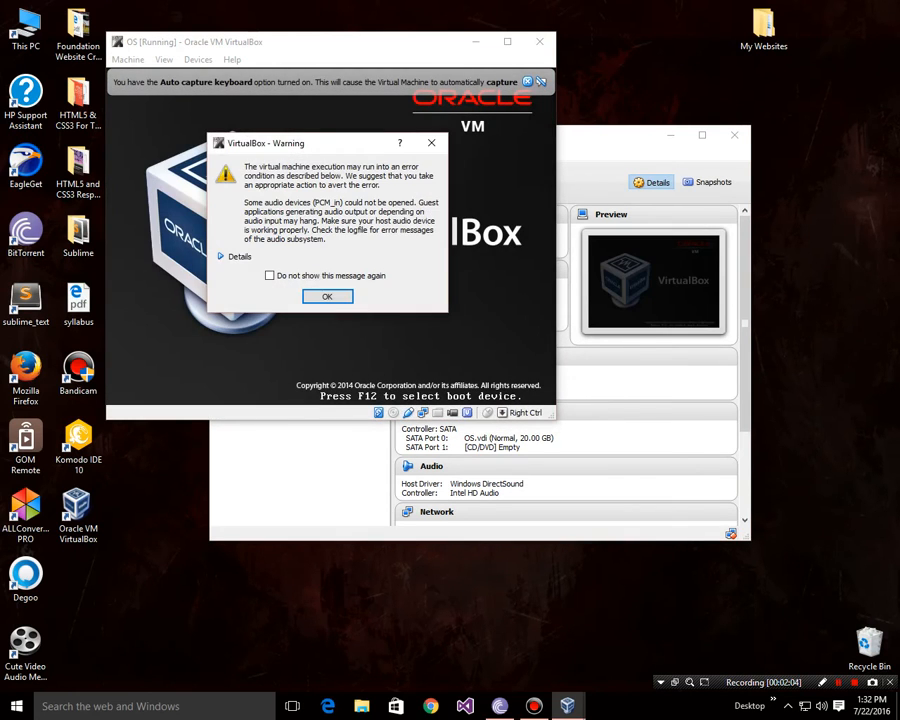
{"action": "key", "text": "Return"}
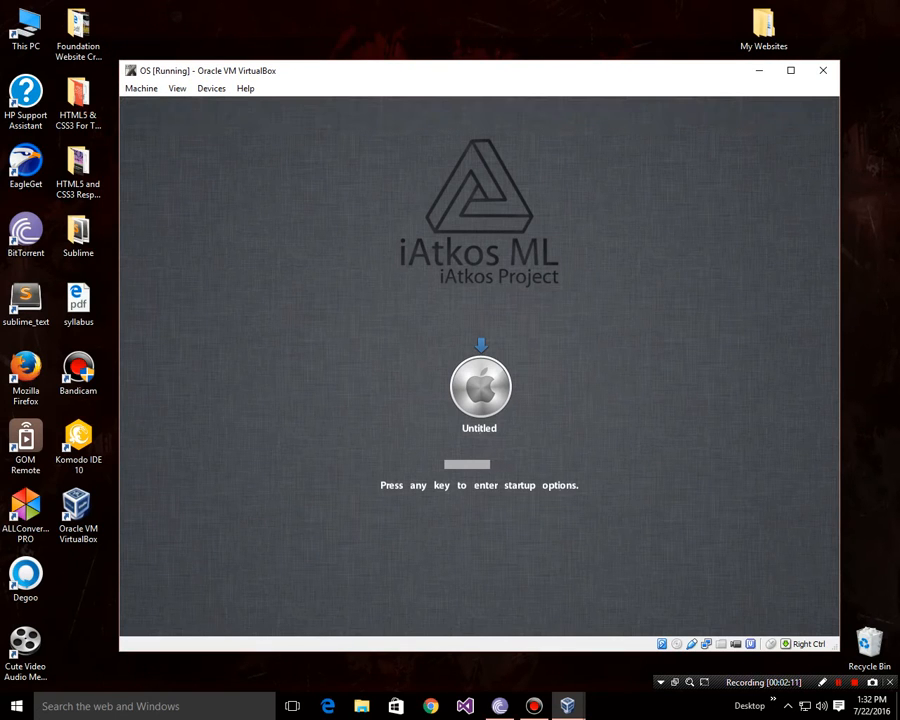
{"action": "left_click_drag", "start_coordinate": [560, 82], "coordinate": [540, 38]}
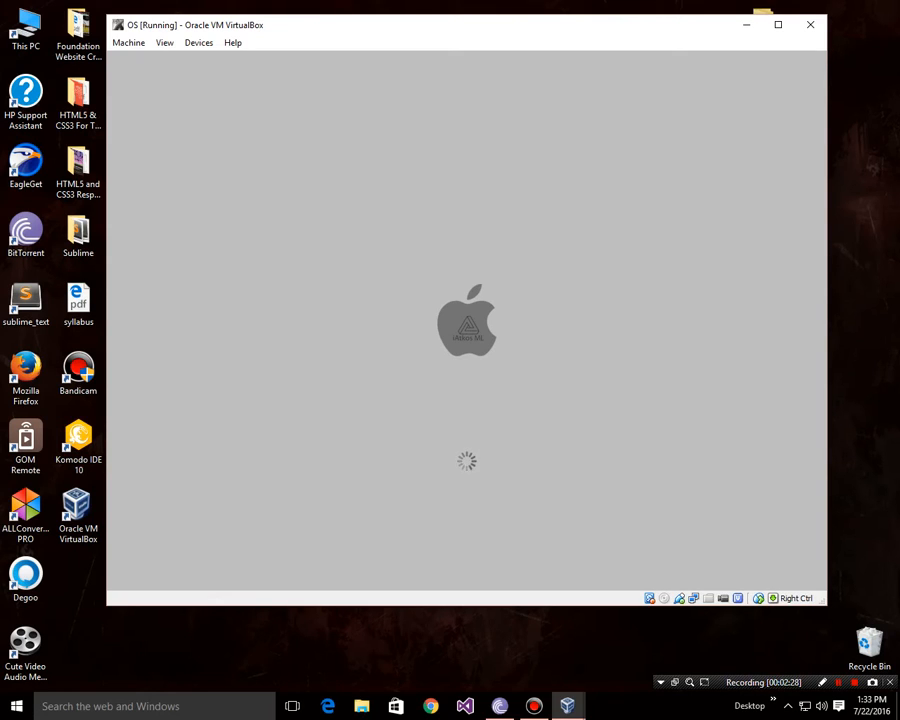
{"action": "left_click_drag", "start_coordinate": [390, 33], "coordinate": [404, 66]}
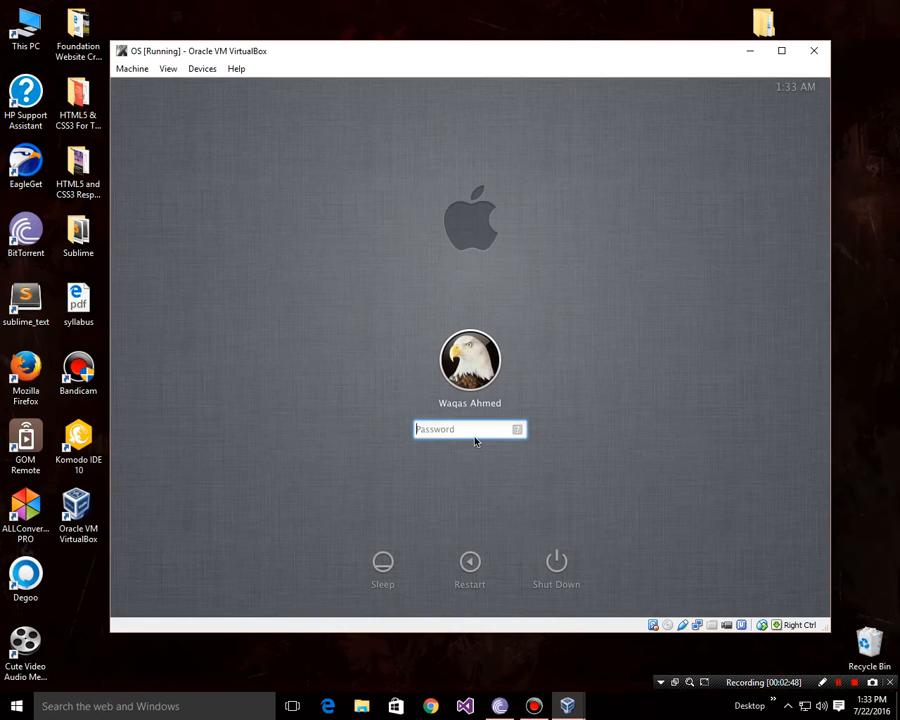
Step: Log in with the account password, then use View > Adjust Window Size to fit the guest
{"action": "type", "text": "•••••••••••"}
{"action": "key", "text": "Return"}
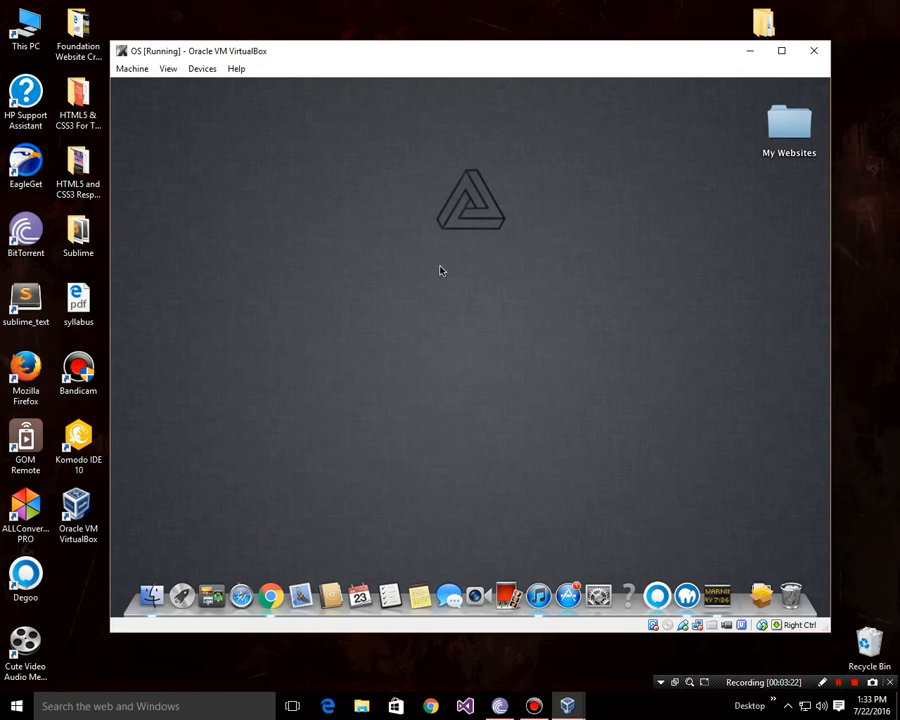
{"action": "left_click", "coordinate": [168, 69]}
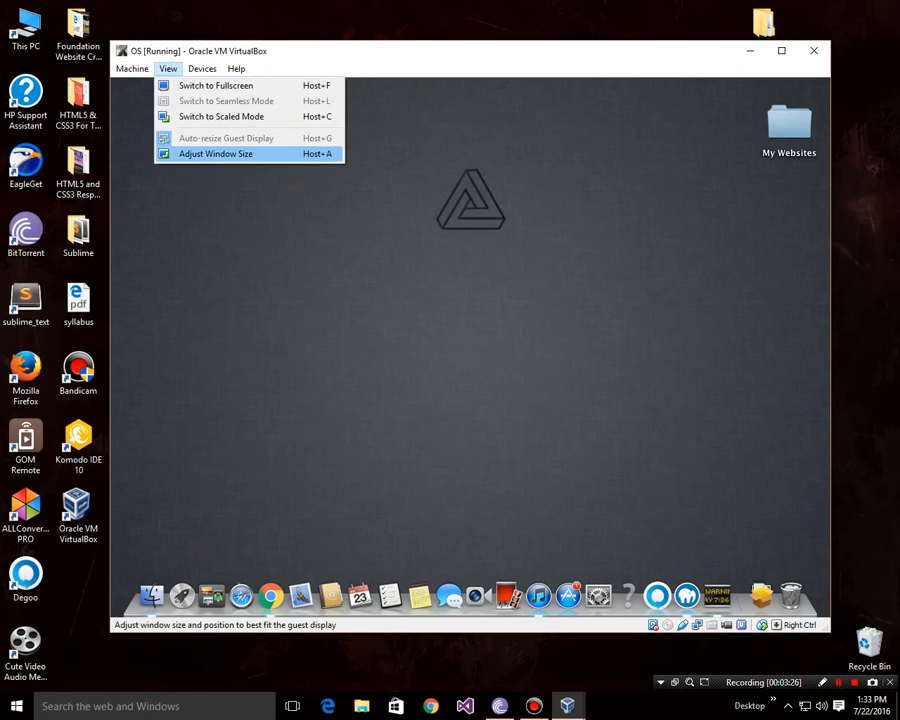
{"action": "left_click", "coordinate": [215, 153]}
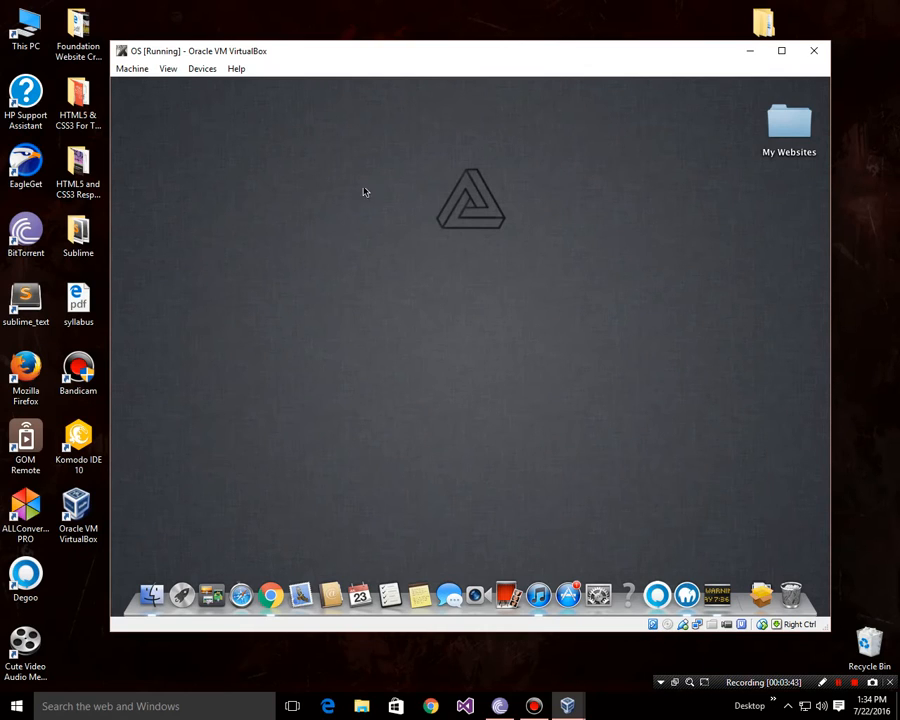
Step: Power off the OS machine through Machine > Close with the Power off option
{"action": "left_click", "coordinate": [132, 70]}
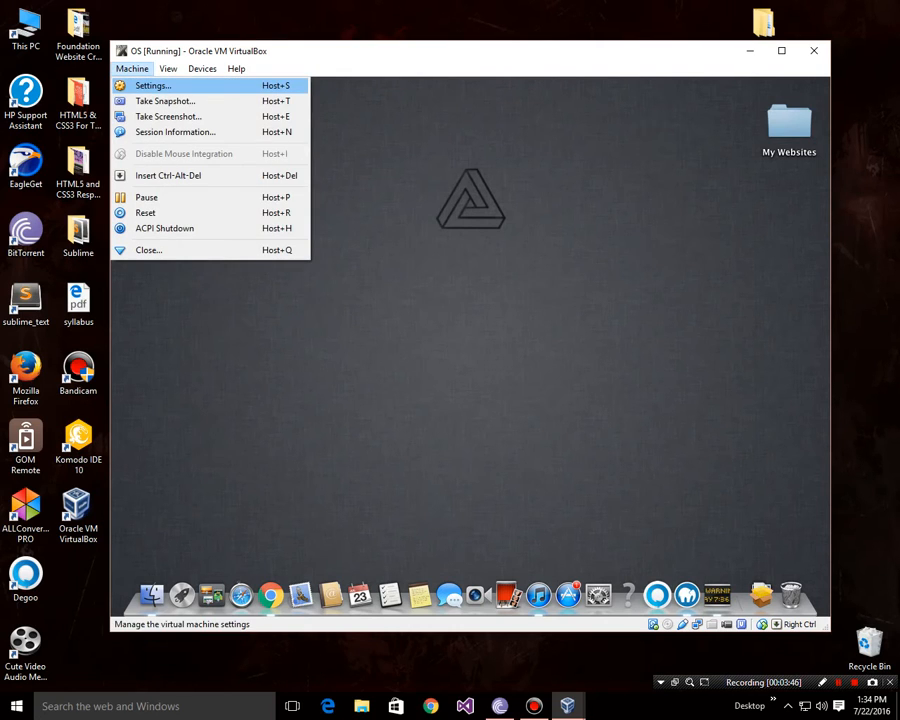
{"action": "key", "text": "Down"}
{"action": "key", "text": "Down"}
{"action": "key", "text": "Down"}
{"action": "key", "text": "Down"}
{"action": "key", "text": "Down"}
{"action": "key", "text": "Down"}
{"action": "key", "text": "Down"}
{"action": "key", "text": "Down"}
{"action": "key", "text": "Return"}
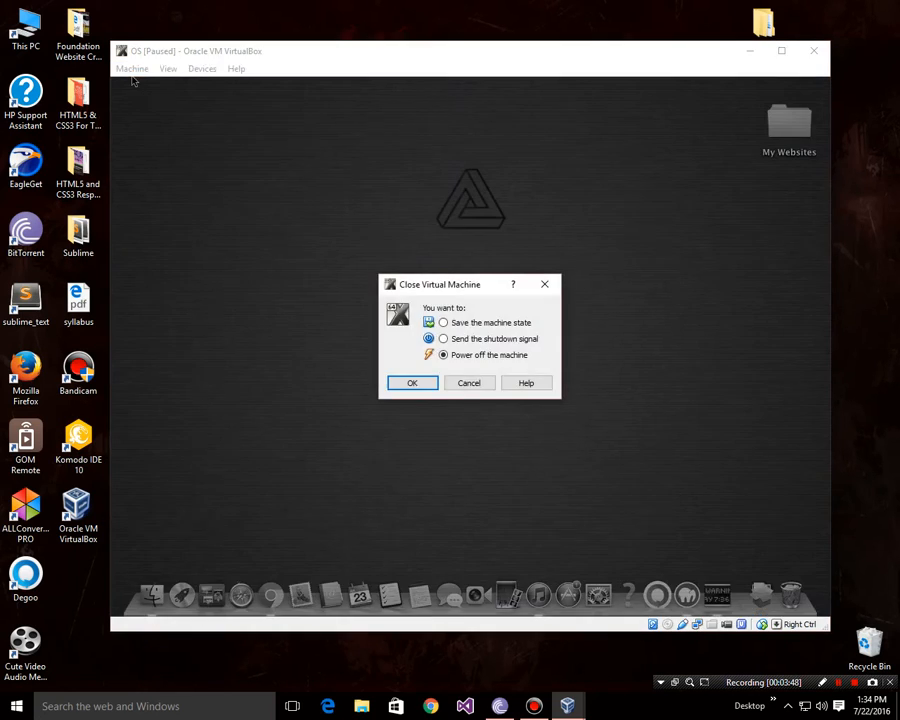
{"action": "left_click_drag", "start_coordinate": [472, 284], "coordinate": [451, 247]}
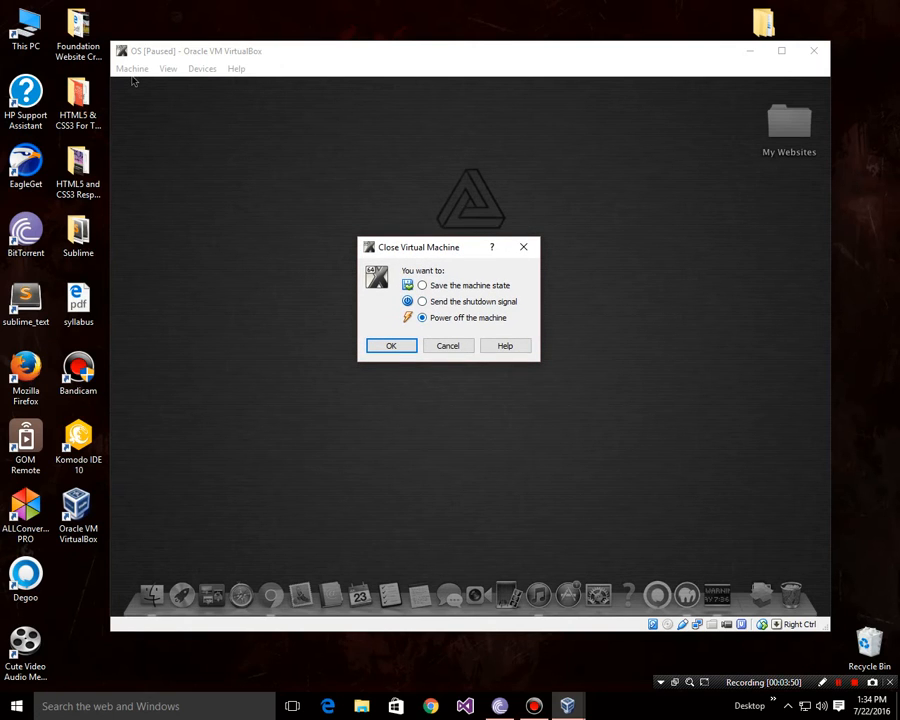
{"action": "key", "text": "Return"}
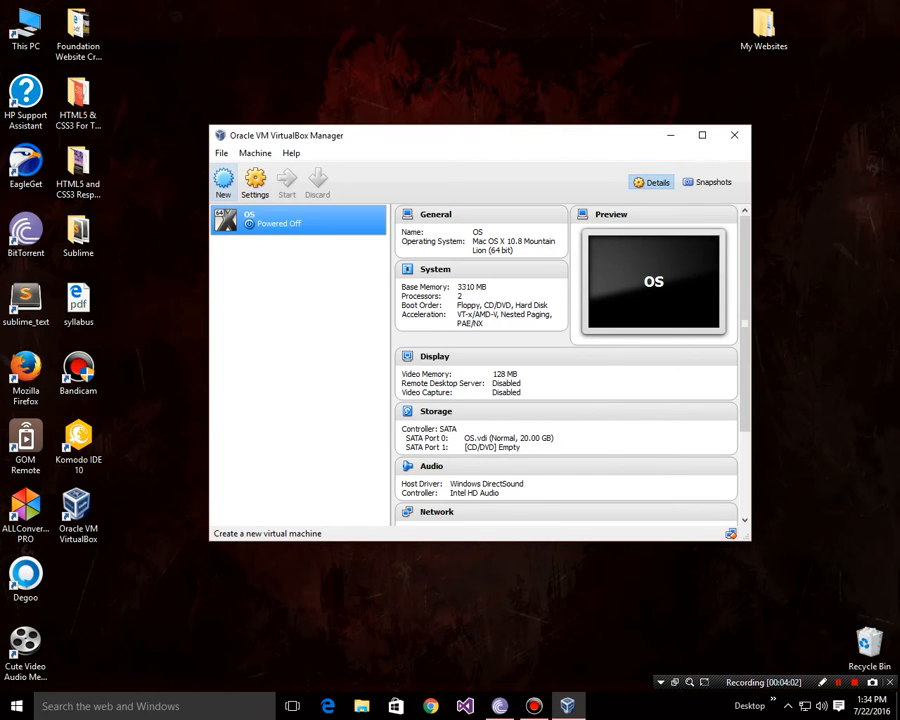
Step: Create a new machine named 'waqas' with type Mac OS X, version 10.8 Mountain Lion (64 bit)
{"action": "left_click", "coordinate": [223, 180]}
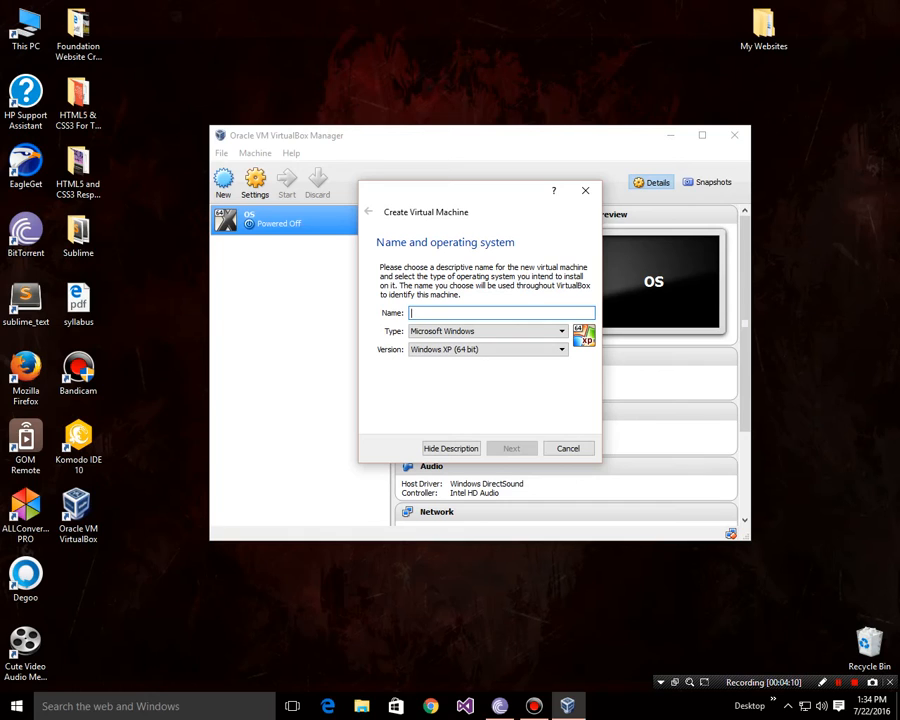
{"action": "type", "text": "waqas"}
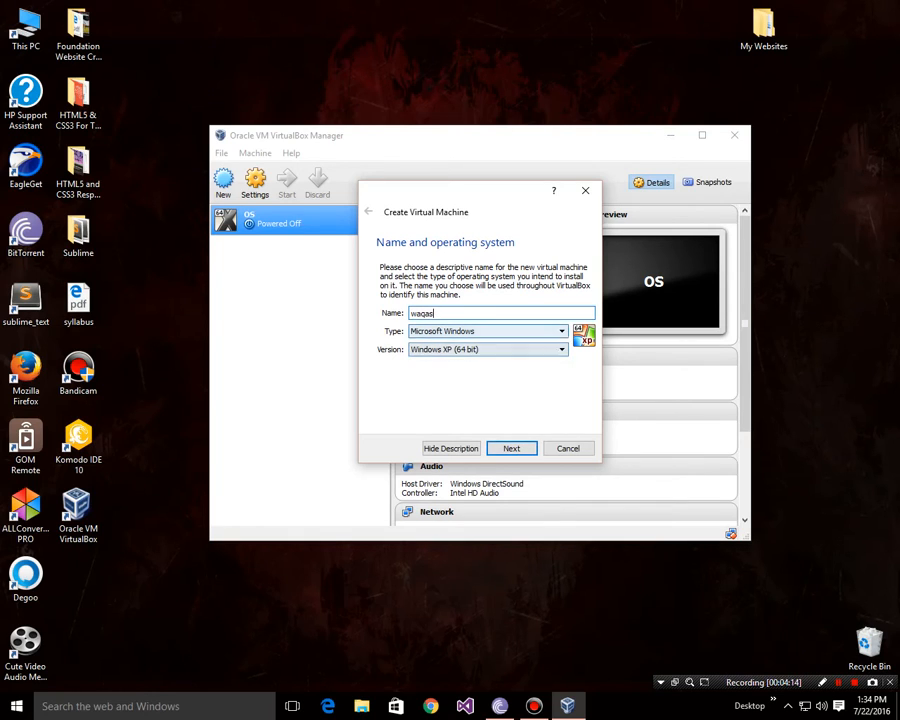
{"action": "left_click", "coordinate": [488, 331]}
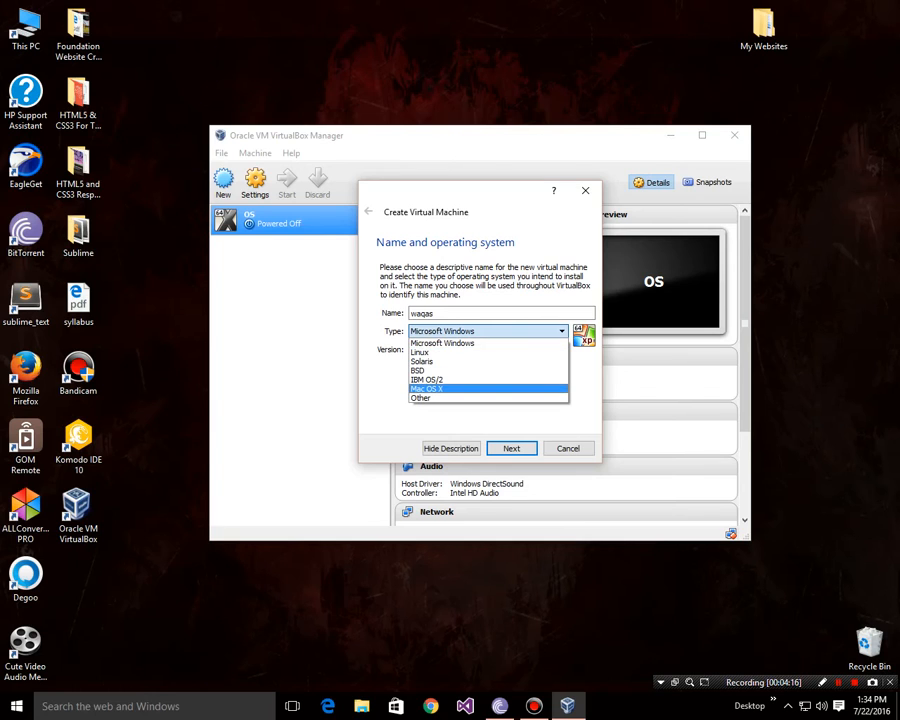
{"action": "left_click", "coordinate": [427, 388]}
{"action": "left_click", "coordinate": [488, 349]}
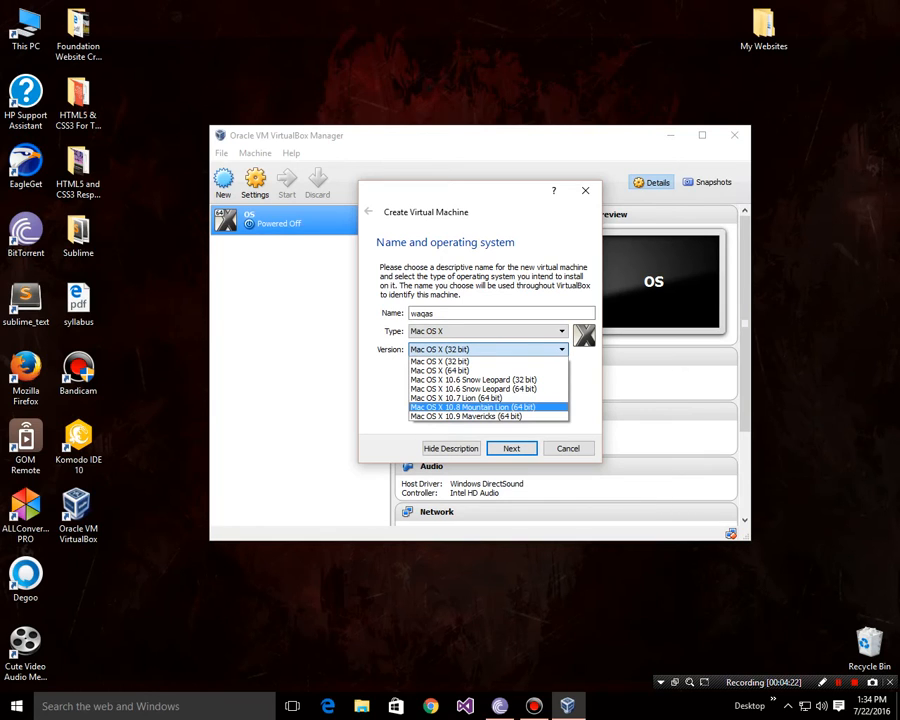
{"action": "key", "text": "Return"}
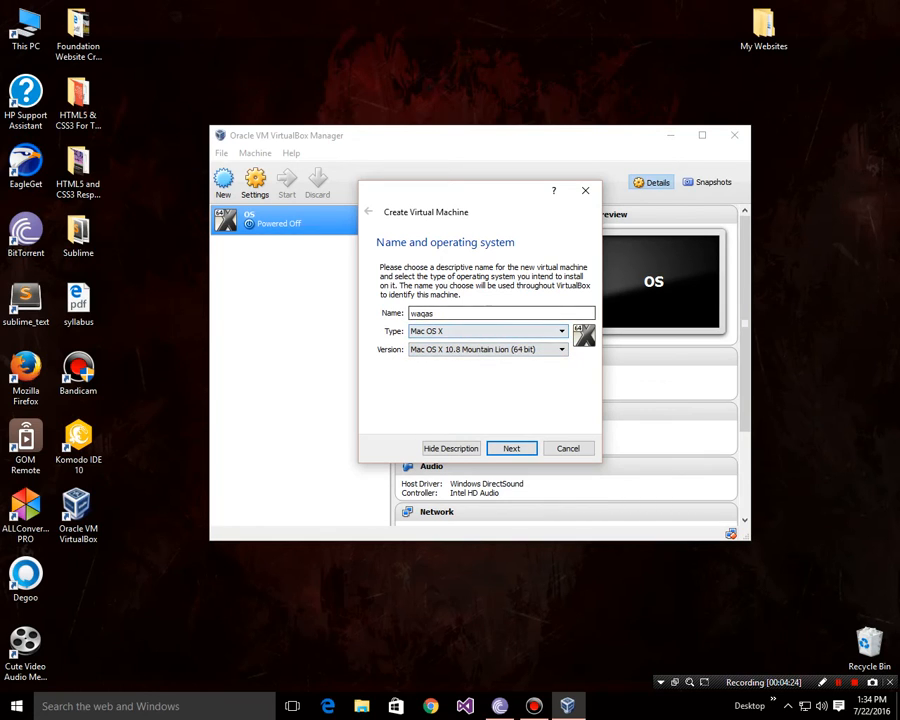
{"action": "key", "text": "Return"}
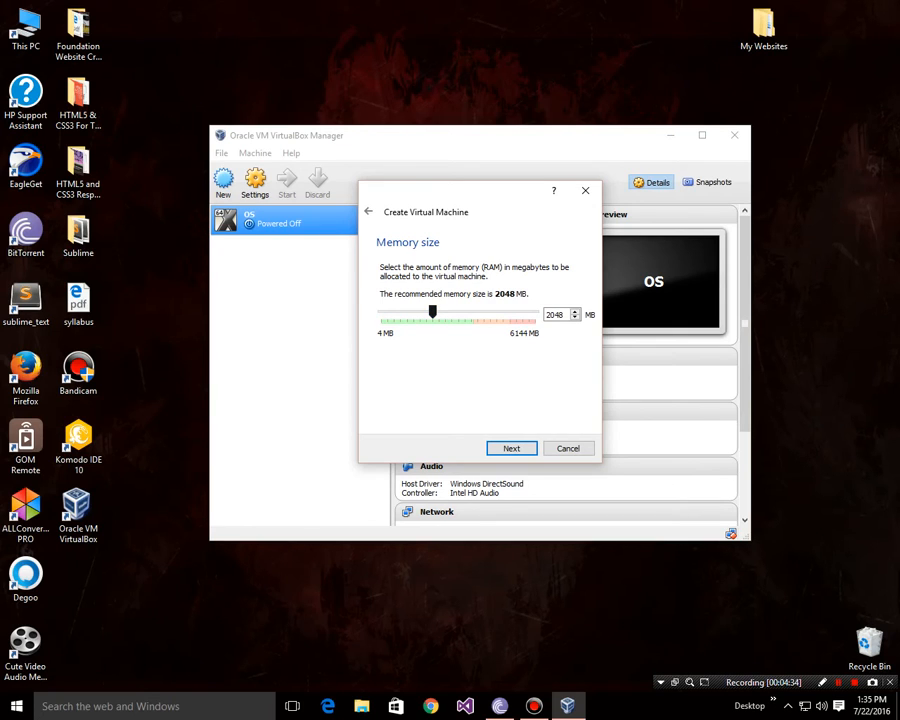
Step: Raise the memory slider to 2553 MB and continue to the hard drive step
{"action": "left_click_drag", "start_coordinate": [432, 312], "coordinate": [446, 312]}
{"action": "key", "text": "Return"}
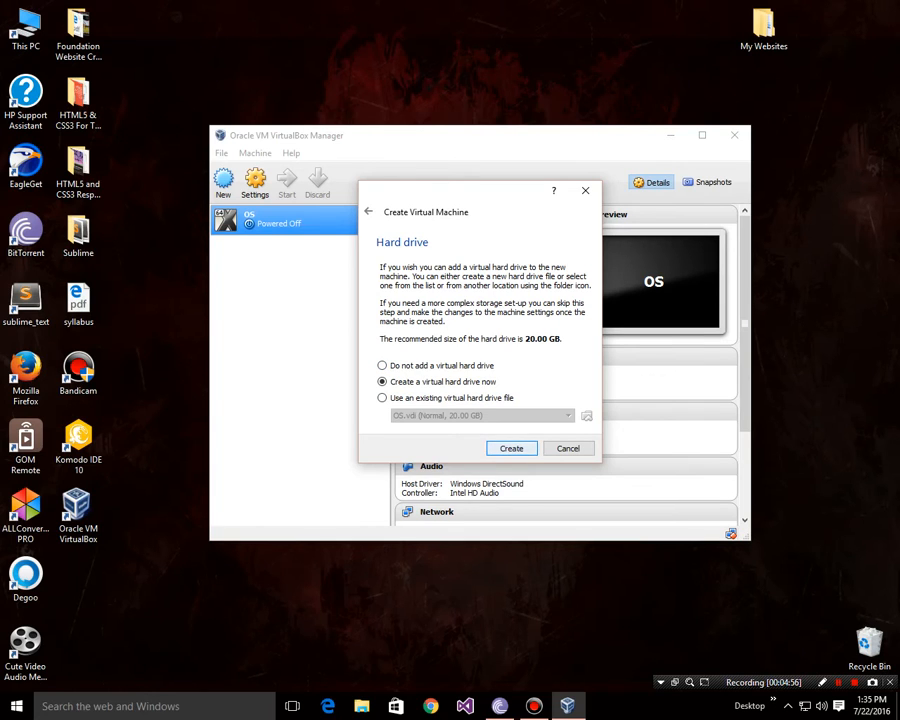
Step: Create a dynamically allocated 20 GB VDI hard disk for the new machine
{"action": "key", "text": "Return"}
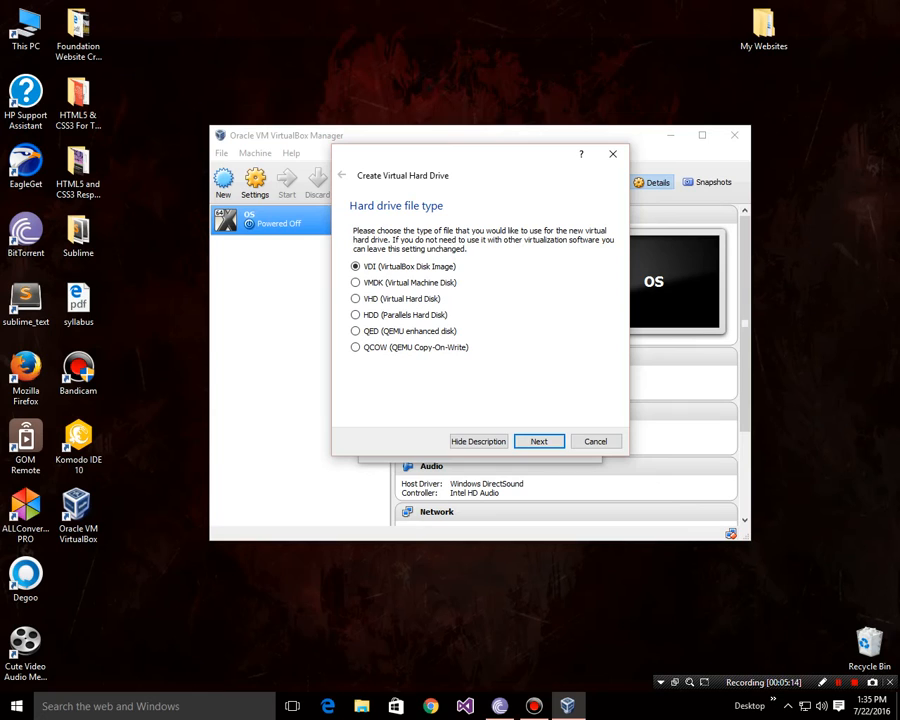
{"action": "key", "text": "Return"}
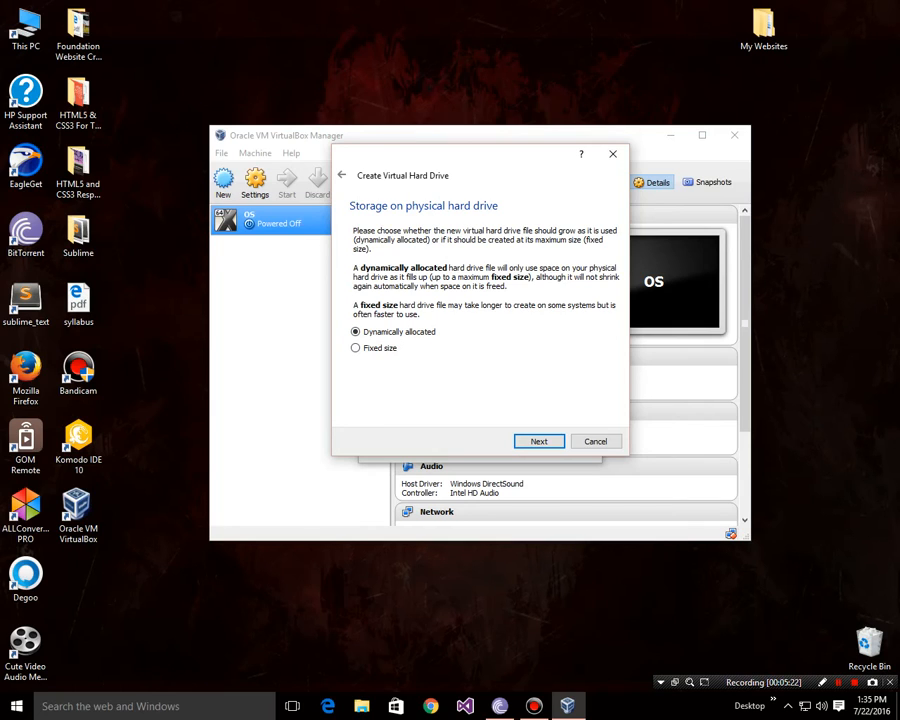
{"action": "key", "text": "Return"}
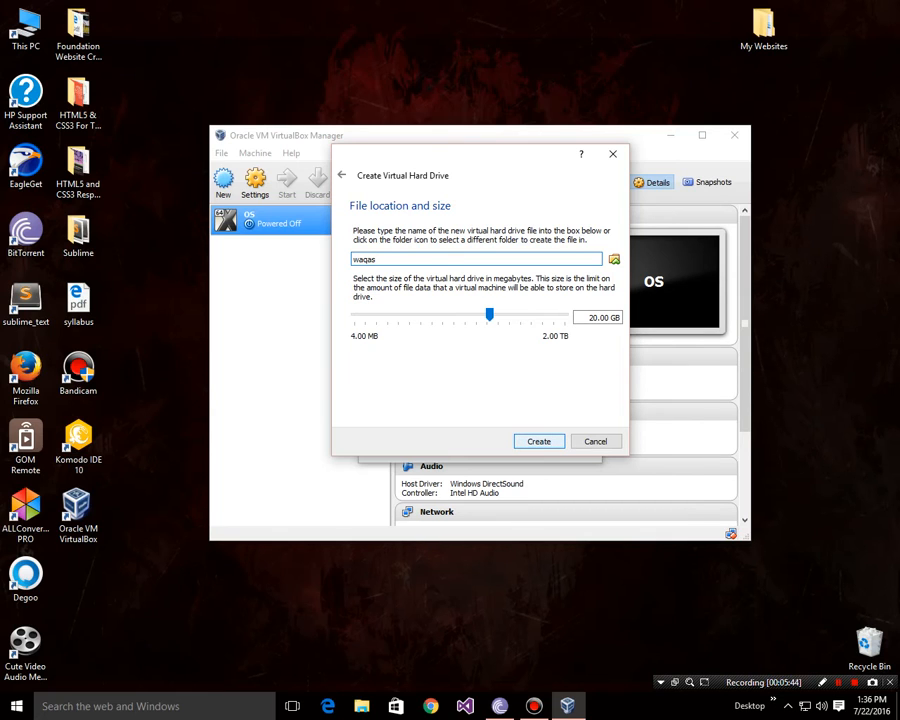
{"action": "key", "text": "Return"}
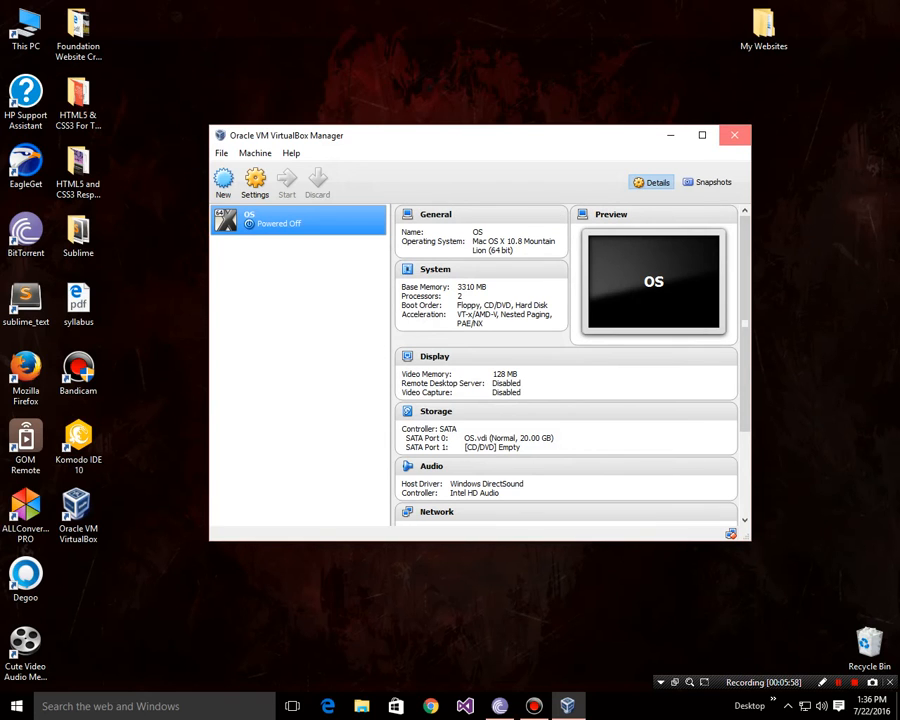
Step: Close and relaunch VirtualBox Manager, then select the waqas machine to view its details
{"action": "left_click", "coordinate": [734, 135]}
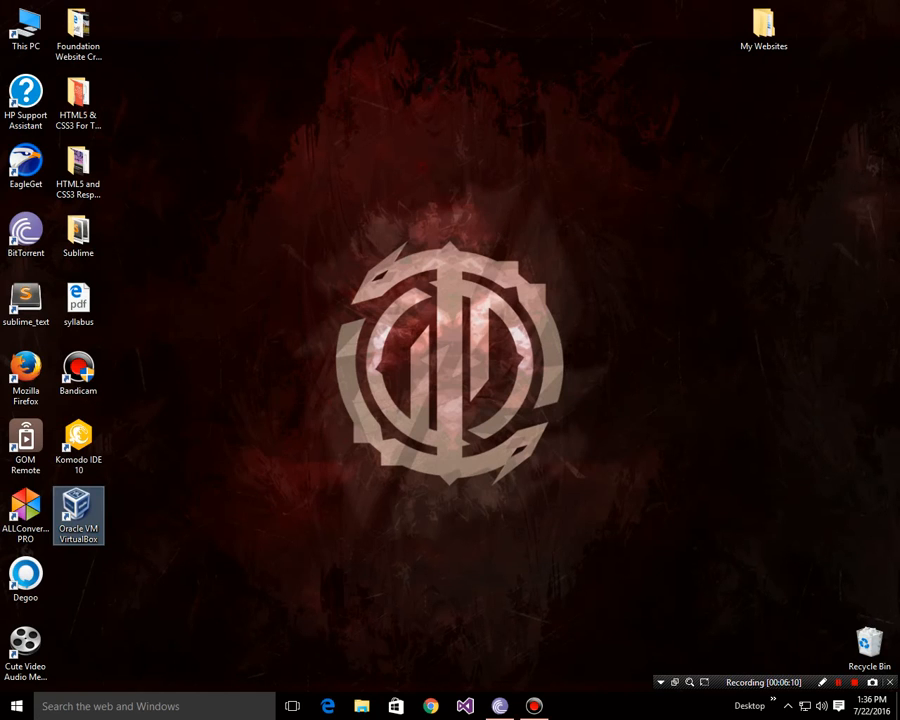
{"action": "double_click", "coordinate": [78, 515]}
{"action": "left_click", "coordinate": [298, 252]}
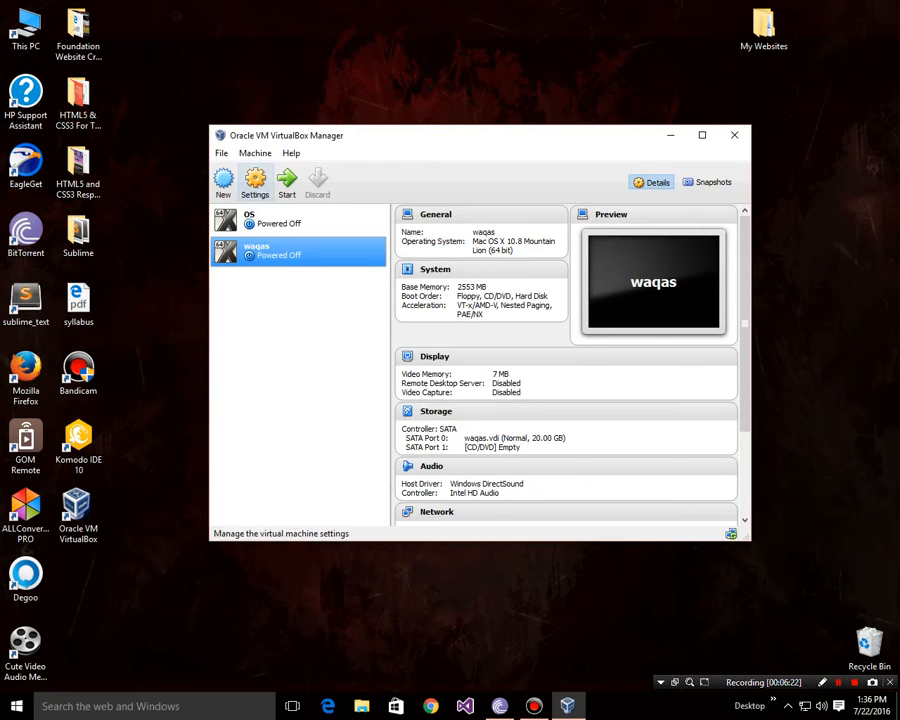
Step: In the waqas machine's System settings, disable EFI and set Processor(s) to 2
{"action": "left_click", "coordinate": [255, 180]}
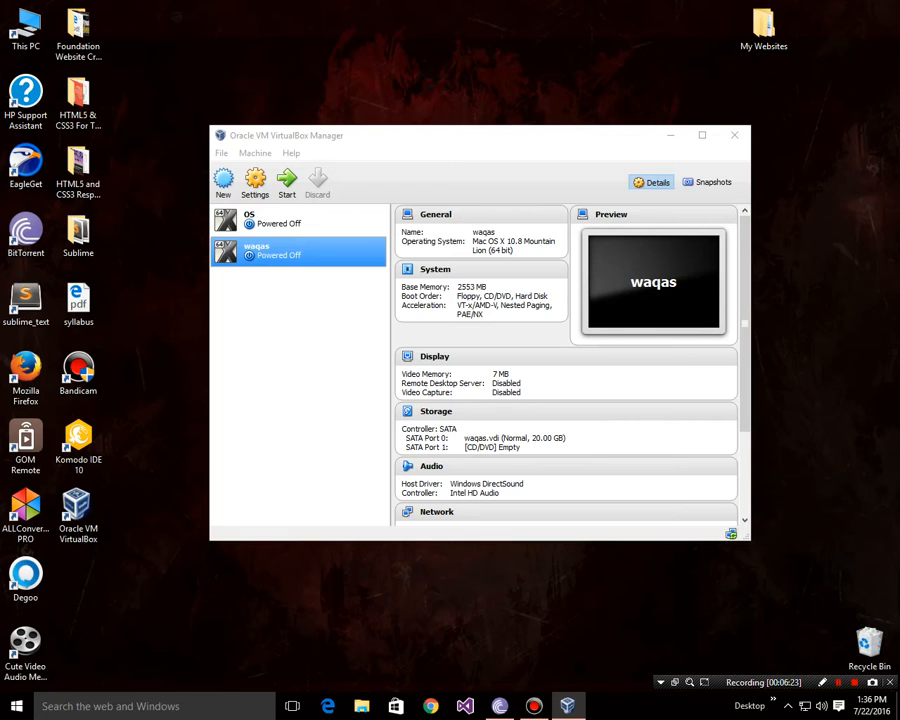
{"action": "mouse_move", "coordinate": [440, 176]}
{"action": "left_mouse_down"}
{"action": "mouse_move", "coordinate": [452, 188]}
{"action": "mouse_move", "coordinate": [428, 172]}
{"action": "left_mouse_up"}
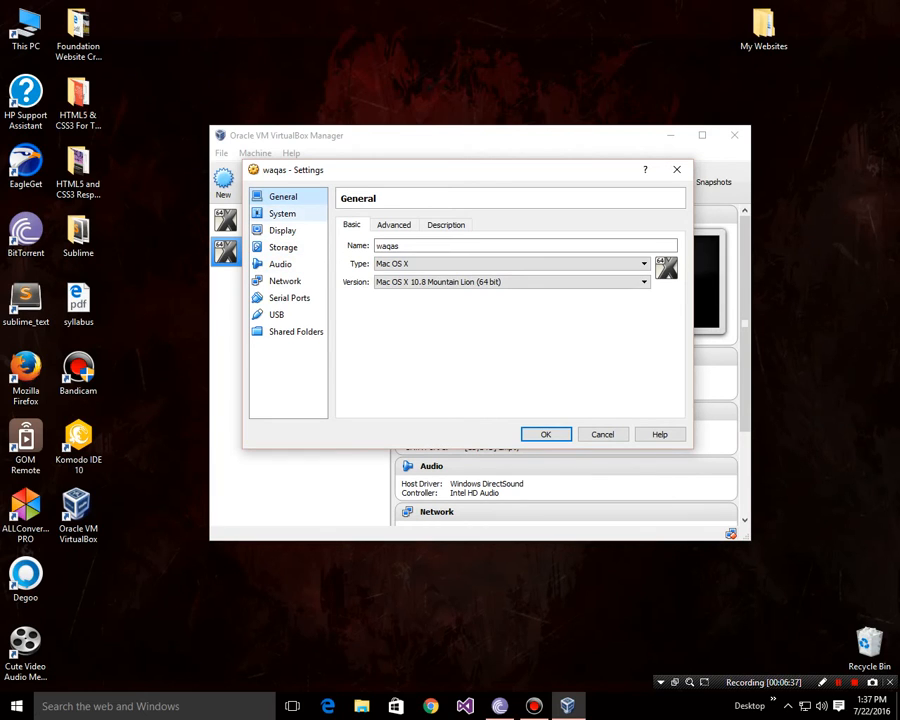
{"action": "left_click", "coordinate": [282, 213]}
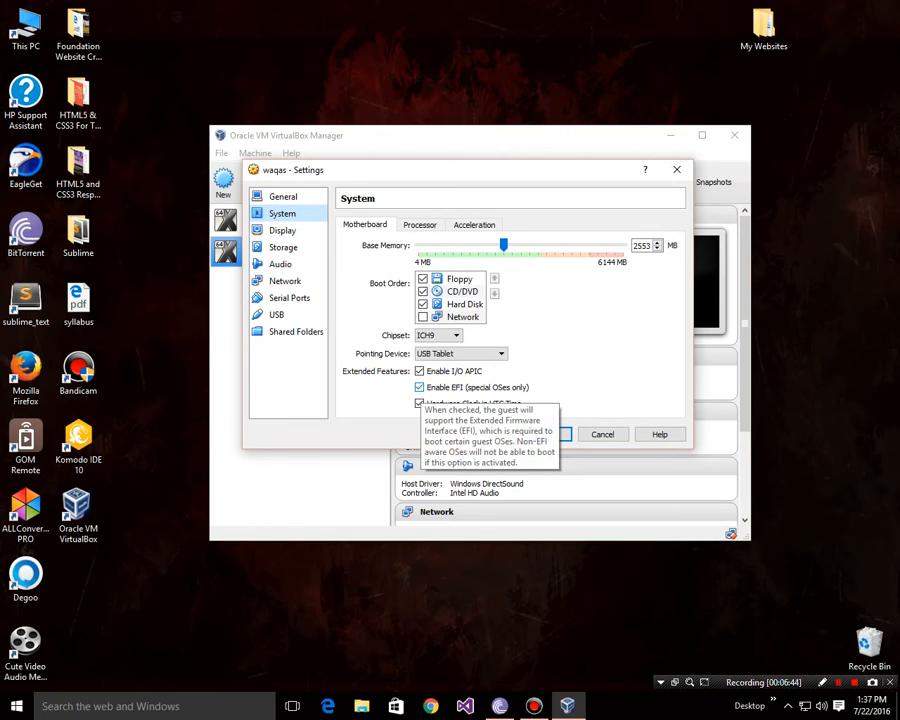
{"action": "left_click", "coordinate": [419, 387]}
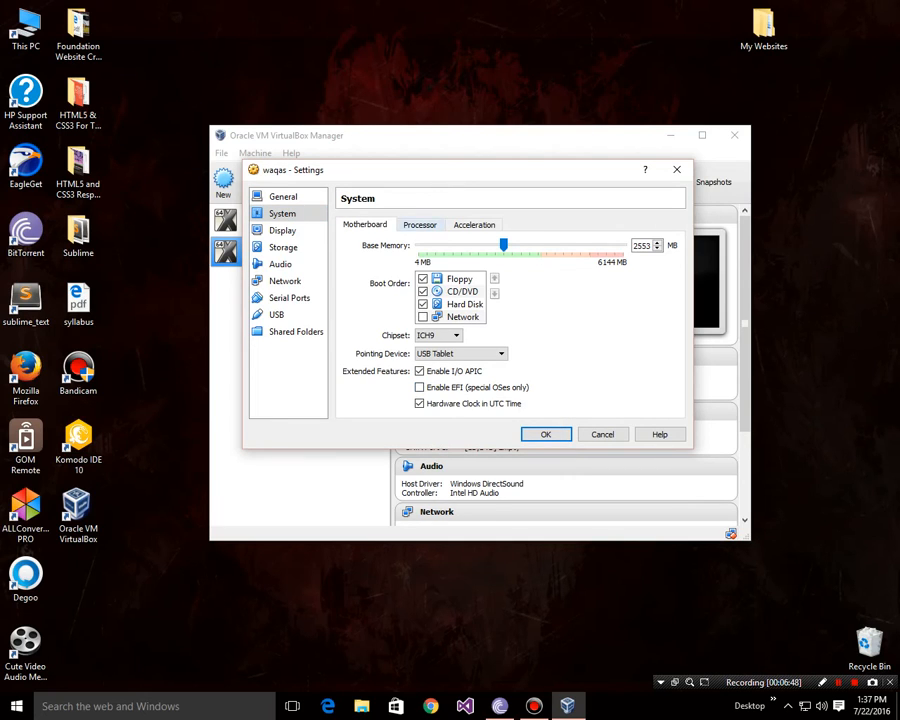
{"action": "left_click", "coordinate": [420, 225]}
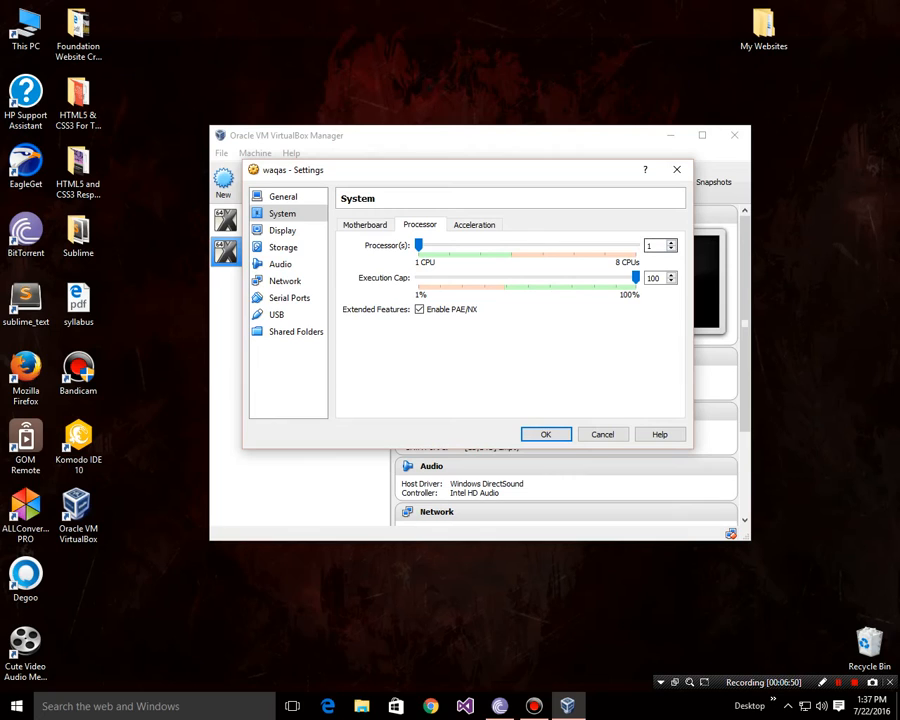
{"action": "left_click", "coordinate": [671, 242]}
{"action": "left_click", "coordinate": [474, 225]}
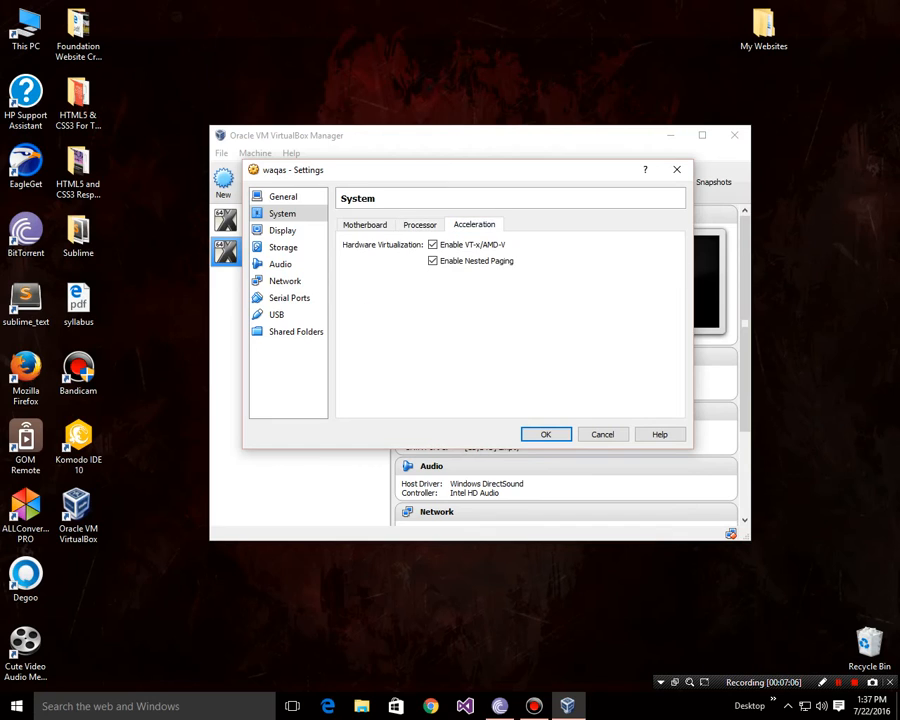
{"action": "left_click", "coordinate": [420, 225]}
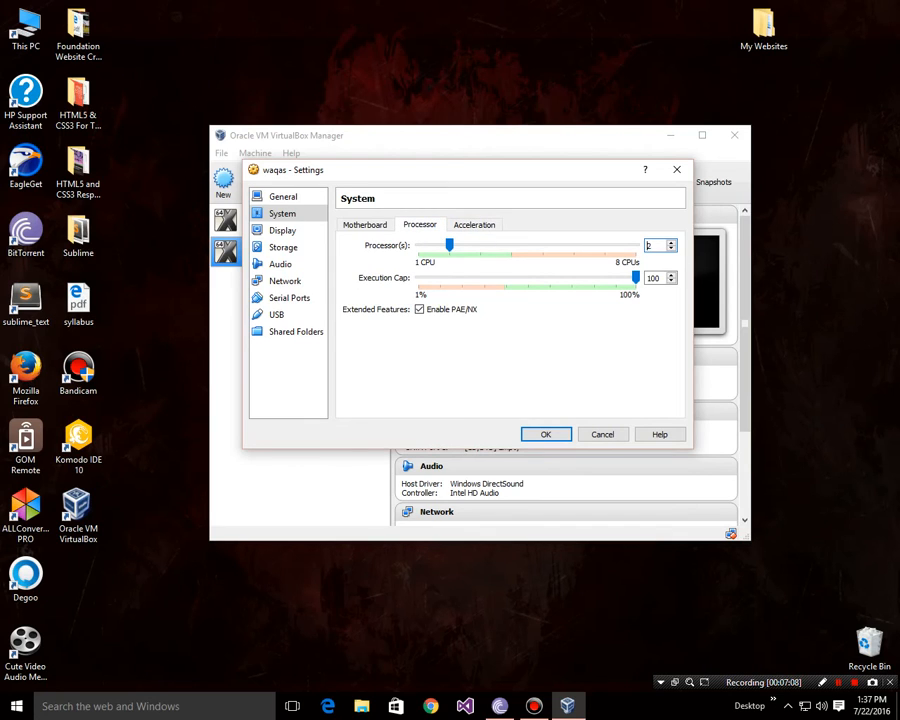
Step: Raise the Display video memory to 128 MB
{"action": "left_click", "coordinate": [282, 230]}
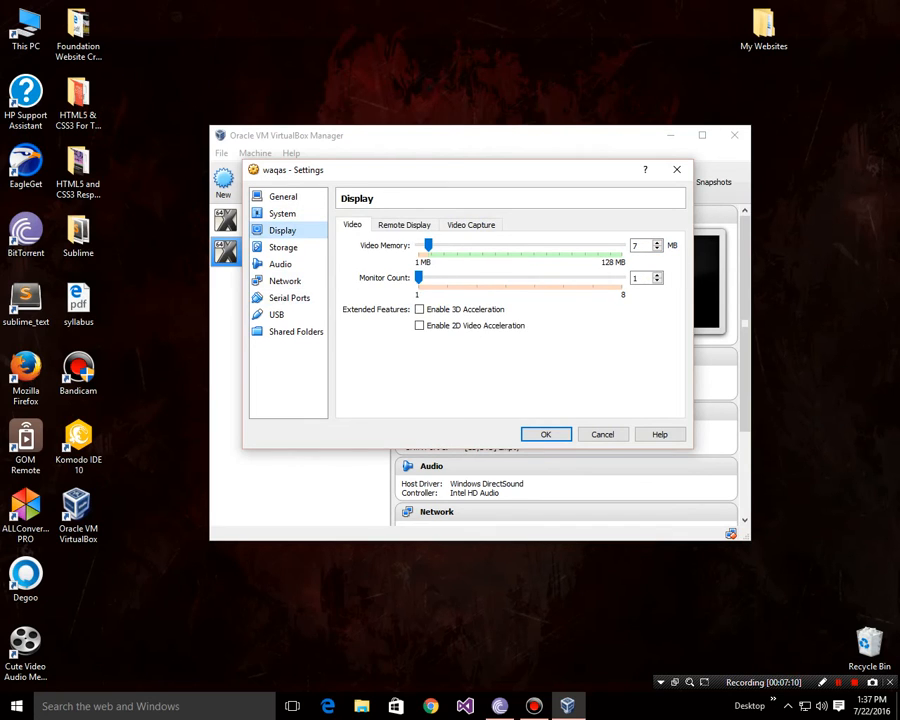
{"action": "left_click_drag", "start_coordinate": [428, 245], "coordinate": [622, 245]}
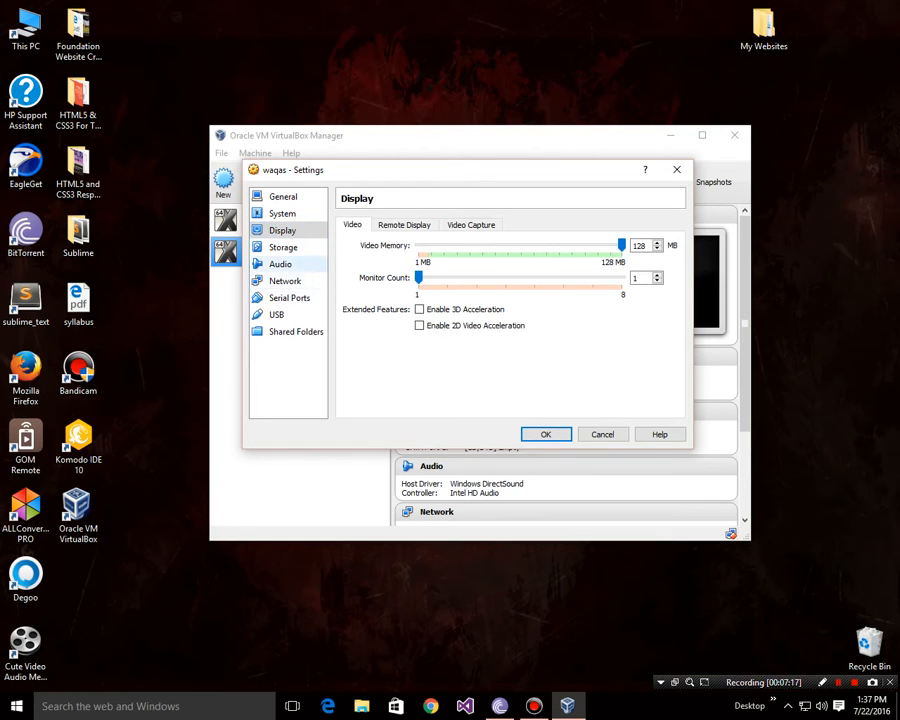
{"action": "left_click", "coordinate": [283, 247]}
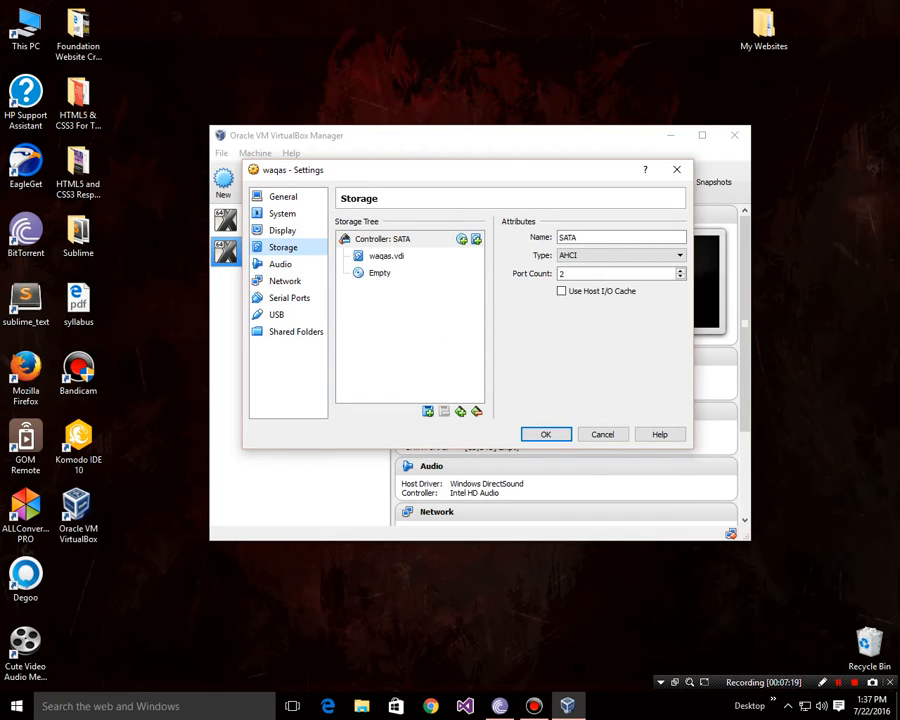
Step: Load iATKOS_ML2.dmg into the waqas machine's empty optical drive and save the settings
{"action": "left_click", "coordinate": [380, 273]}
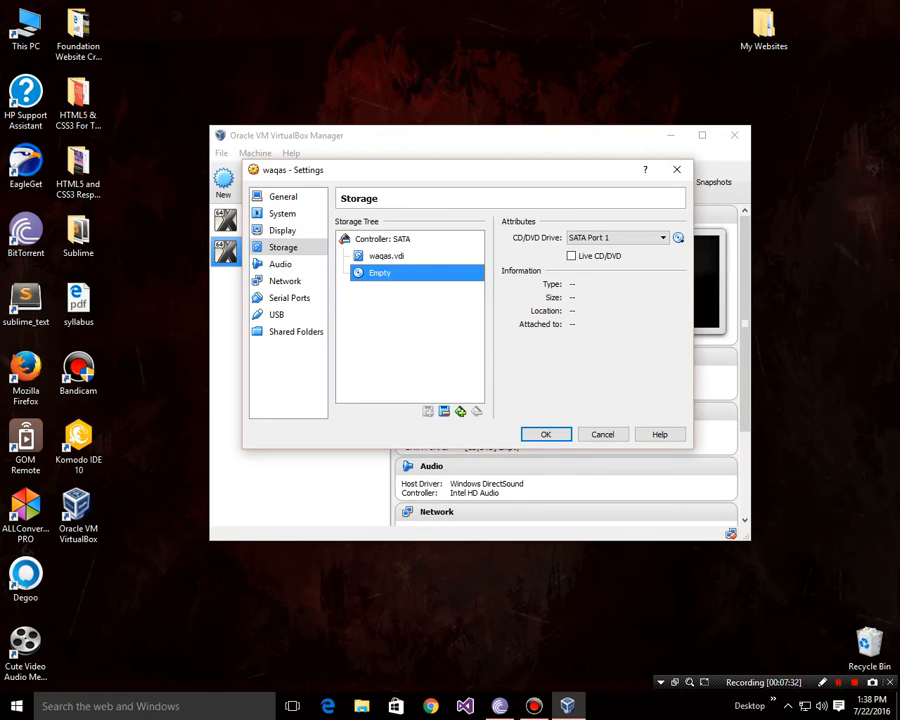
{"action": "left_click", "coordinate": [678, 237]}
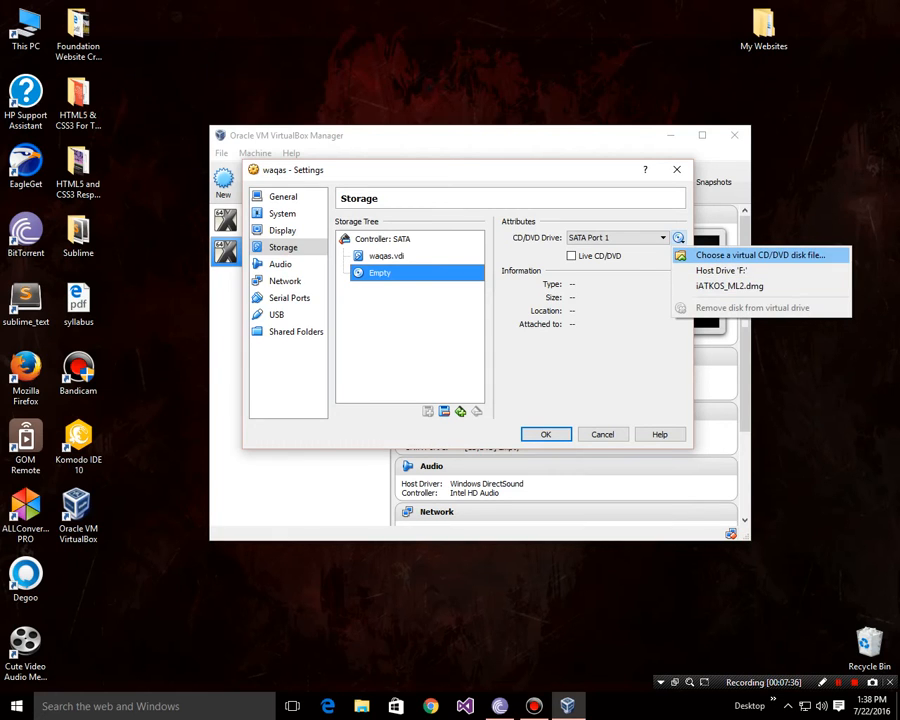
{"action": "left_click", "coordinate": [760, 255]}
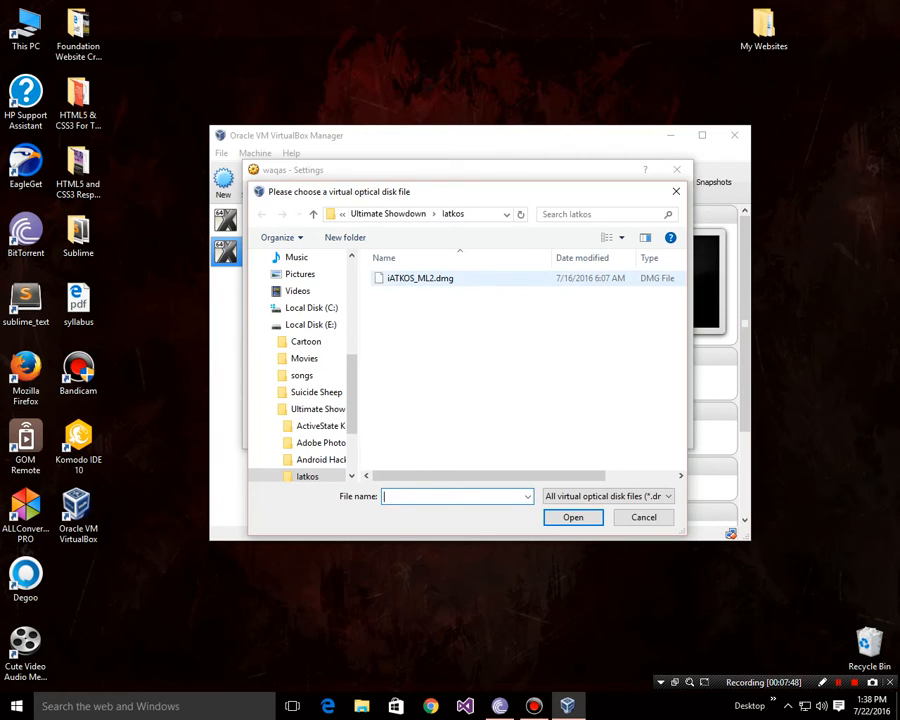
{"action": "left_click", "coordinate": [451, 277]}
{"action": "key", "text": "Return"}
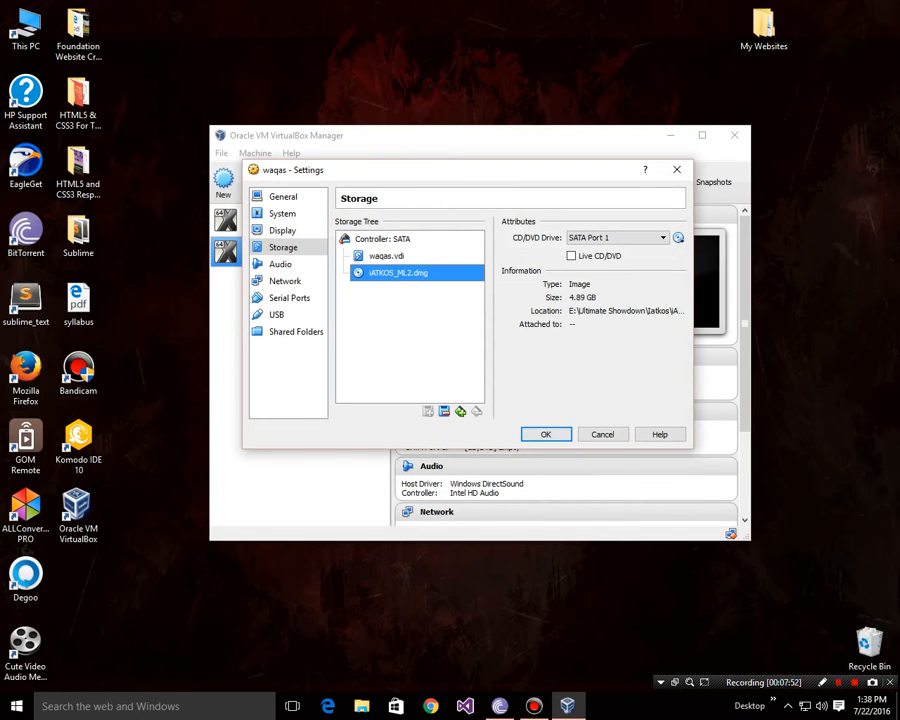
{"action": "key", "text": "Return"}
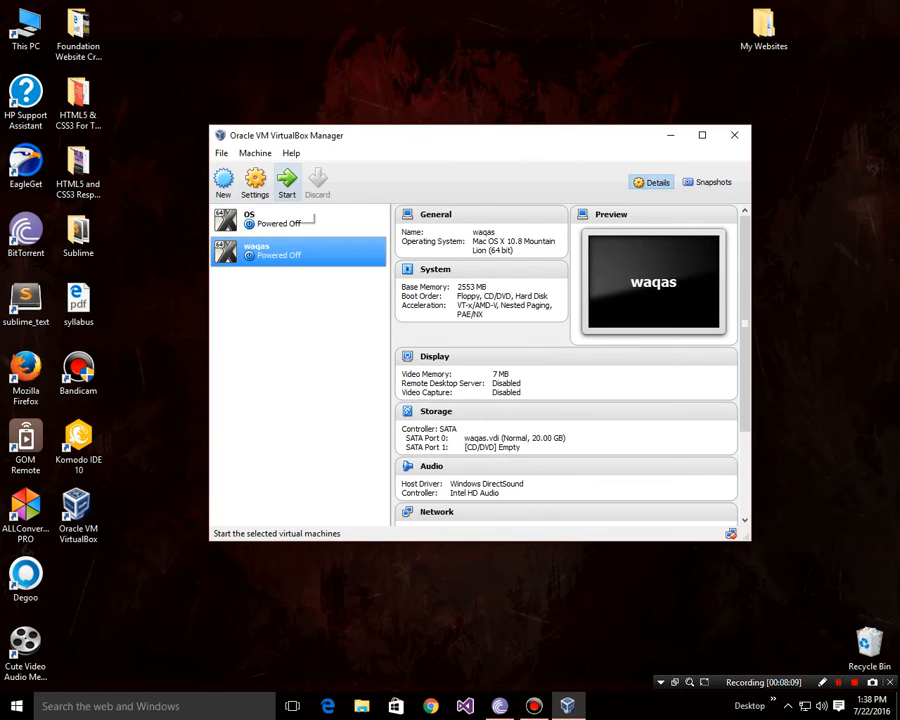
Step: Start the waqas machine, dismiss the audio warning, then fit and reposition its window while booting
{"action": "left_click", "coordinate": [287, 183]}
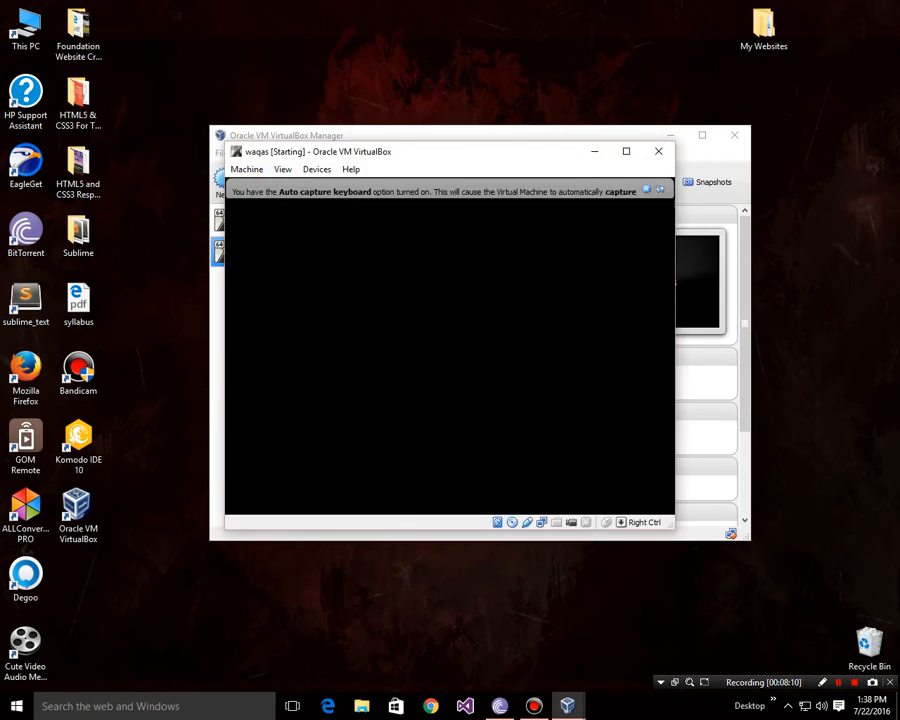
{"action": "left_click", "coordinate": [446, 406]}
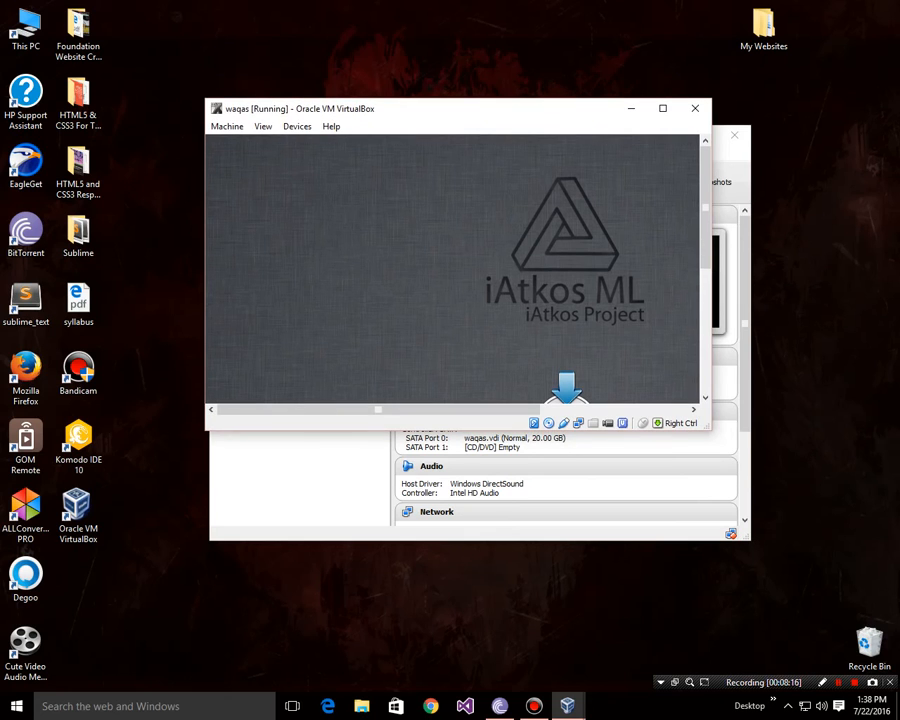
{"action": "left_click", "coordinate": [263, 126]}
{"action": "left_click", "coordinate": [300, 209]}
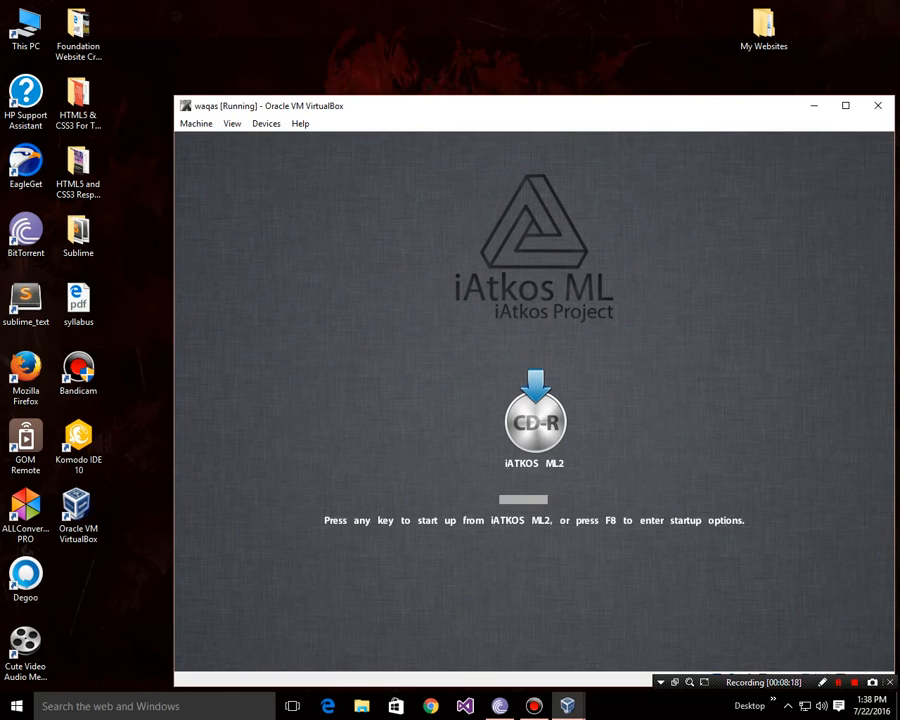
{"action": "left_click_drag", "start_coordinate": [443, 106], "coordinate": [350, 29]}
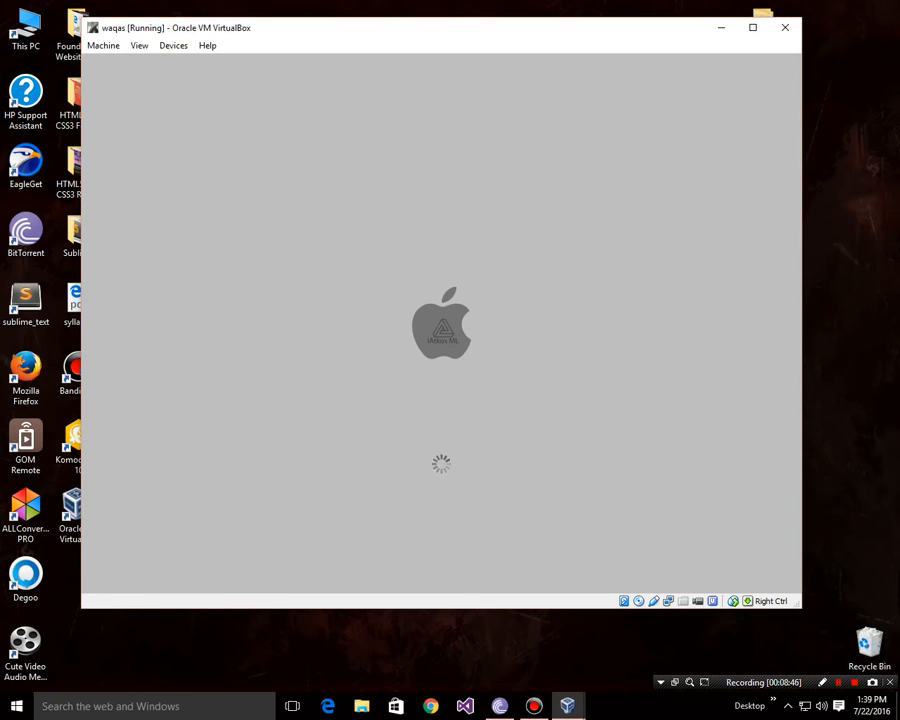
{"action": "left_click_drag", "start_coordinate": [354, 34], "coordinate": [380, 34]}
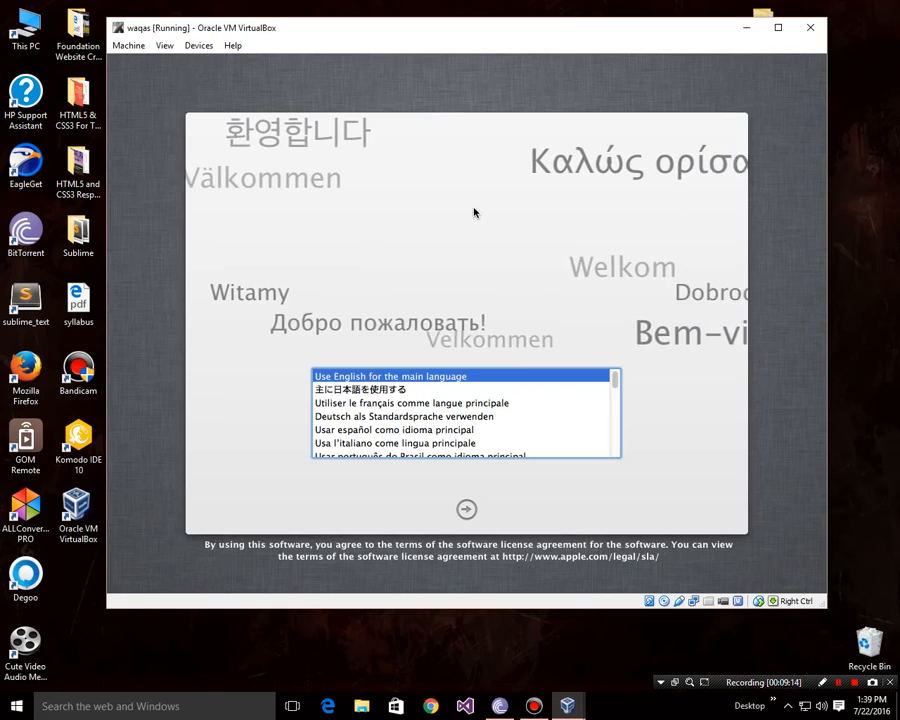
{"action": "left_click", "coordinate": [164, 45]}
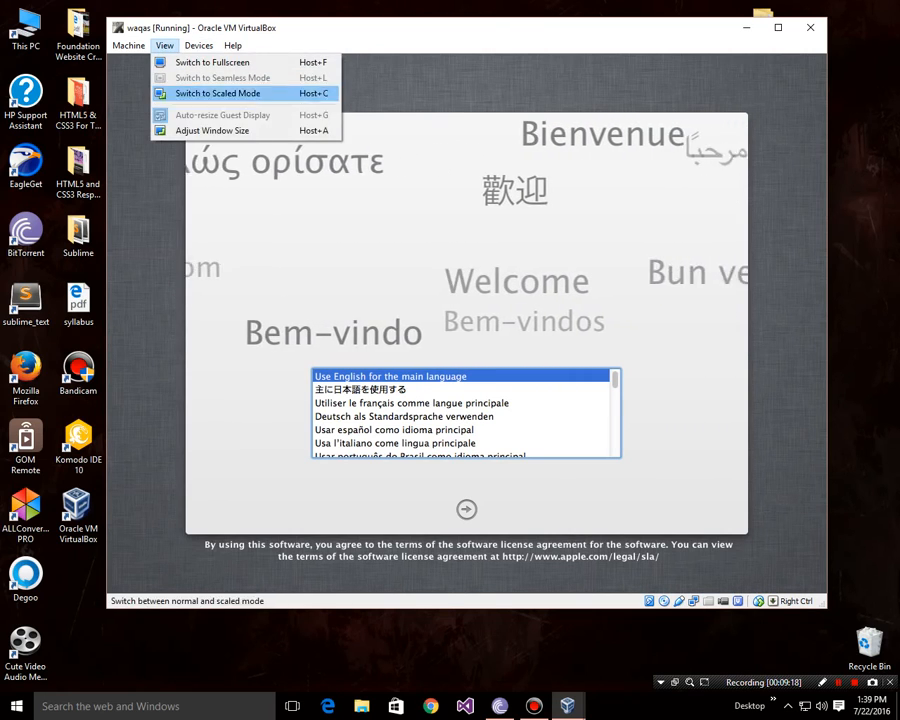
{"action": "key", "text": "Right"}
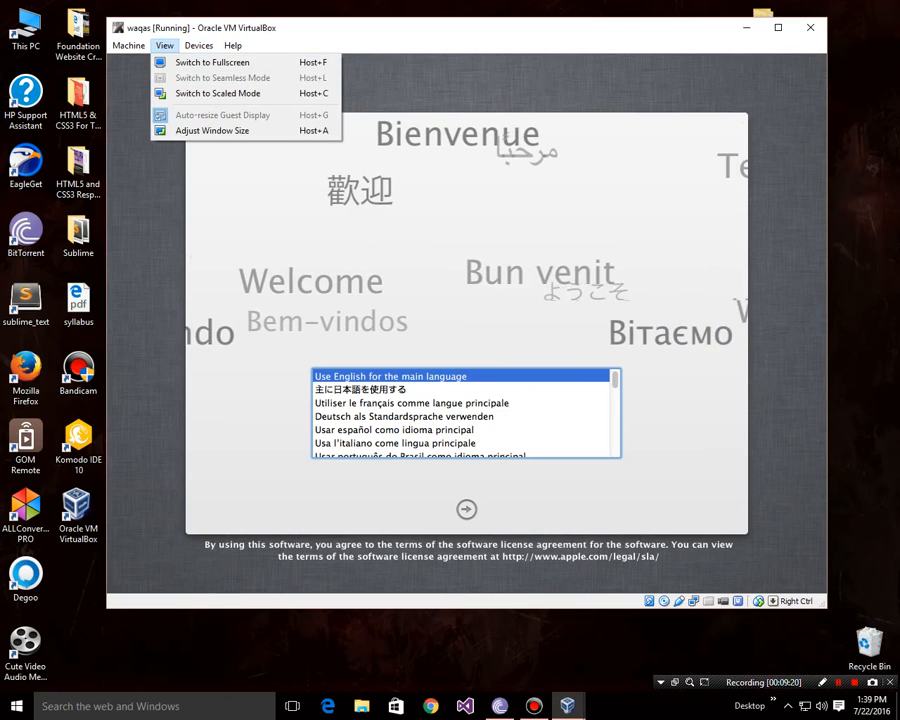
{"action": "left_click", "coordinate": [162, 51]}
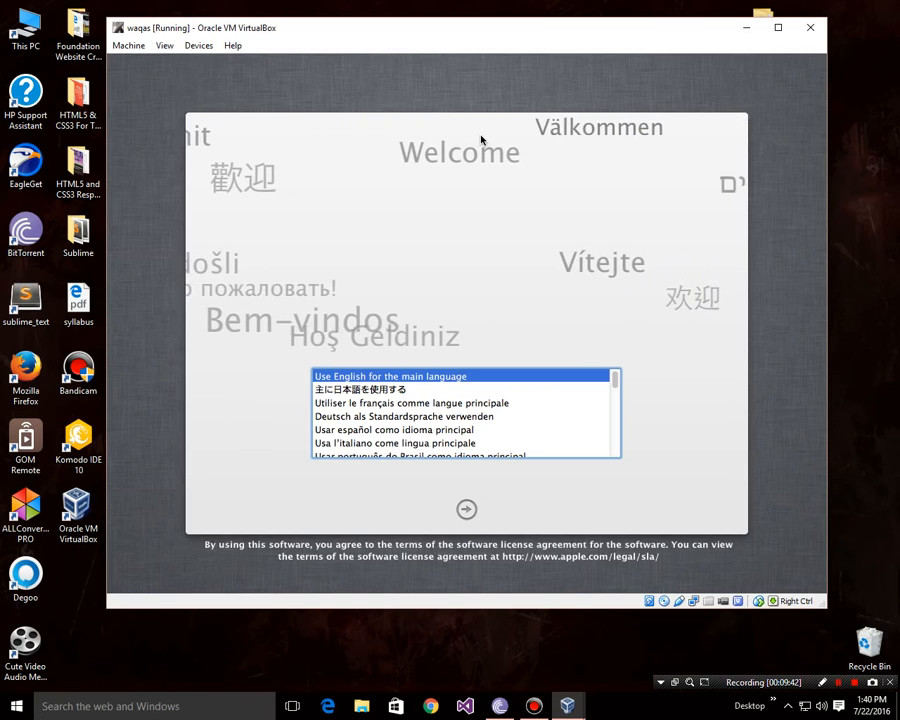
Step: Continue with English as the main language past the Install OS X screen
{"action": "left_click", "coordinate": [467, 511]}
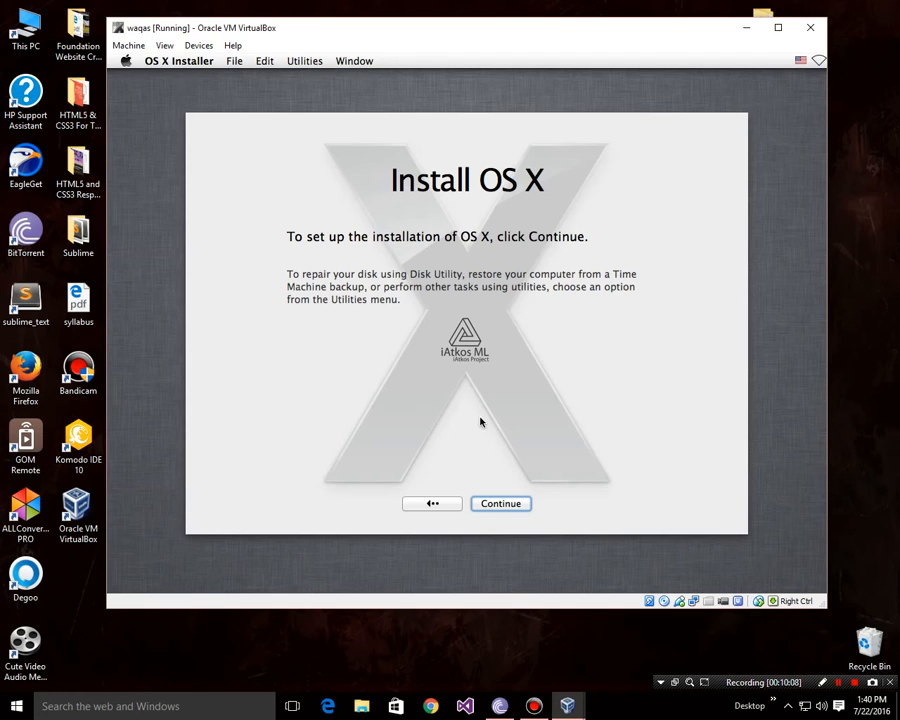
{"action": "left_click", "coordinate": [512, 505]}
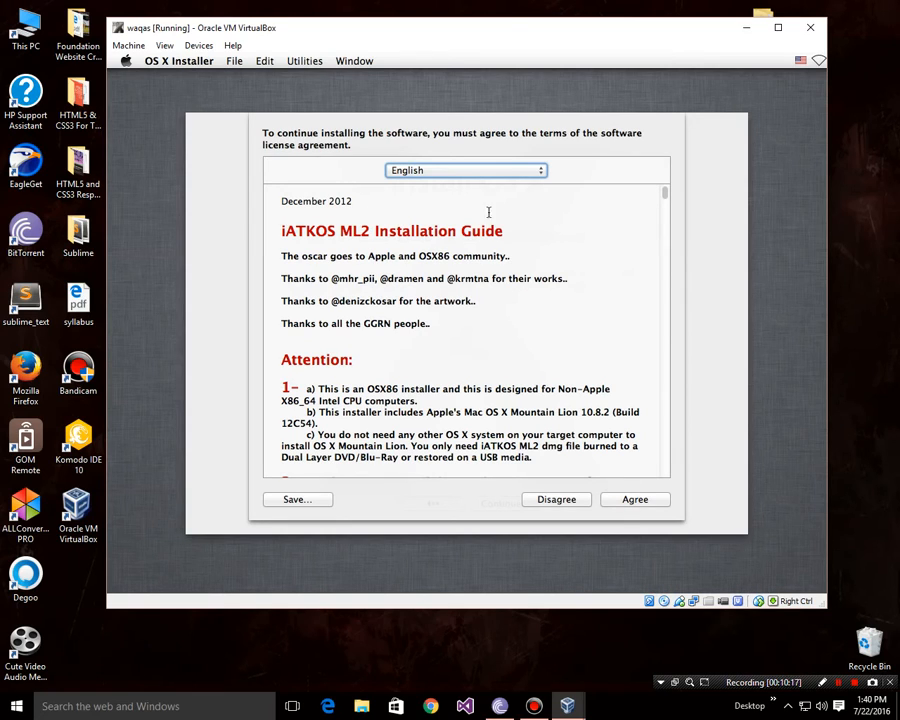
Step: Agree to the iATKOS ML2 software license agreement
{"action": "left_click", "coordinate": [631, 505]}
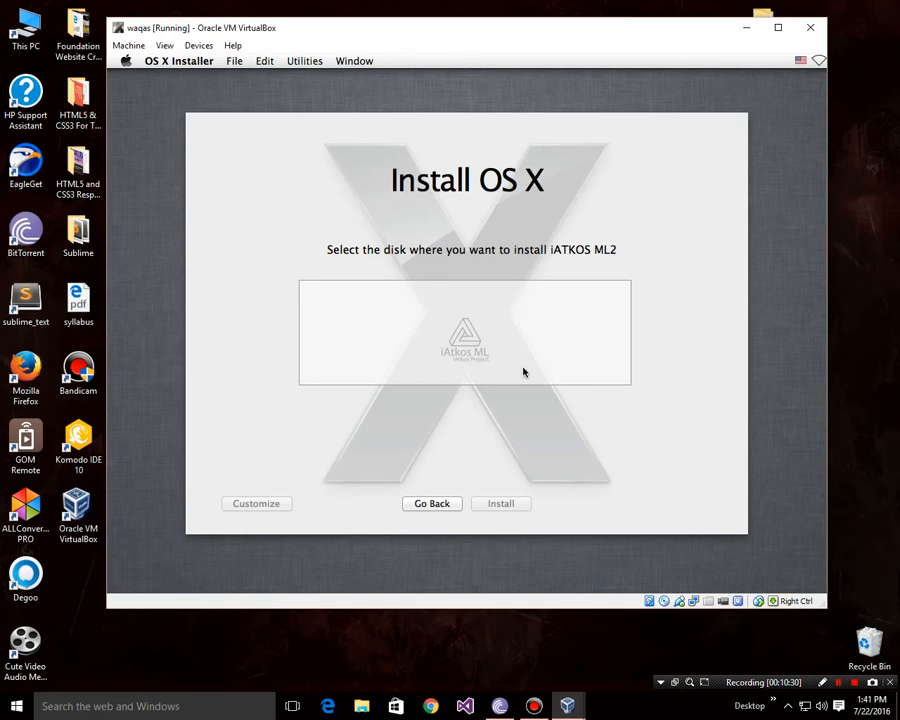
{"action": "left_click", "coordinate": [300, 66]}
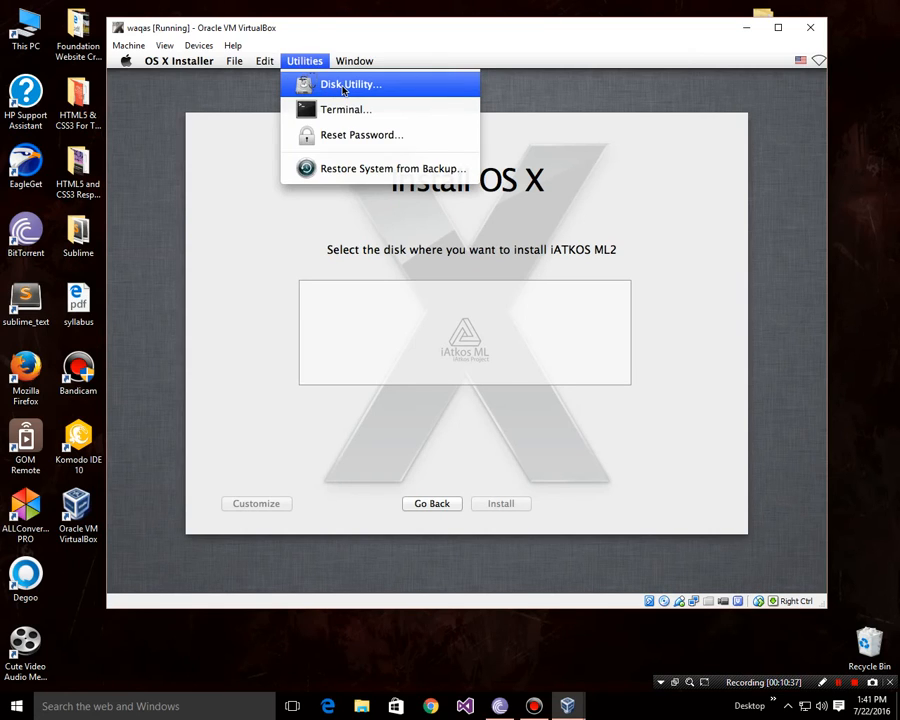
Step: Erase the 21.47 GB VBOX HARDDISK in Disk Utility as Mac OS Extended (Journaled) 'Untitled'
{"action": "left_click", "coordinate": [343, 86]}
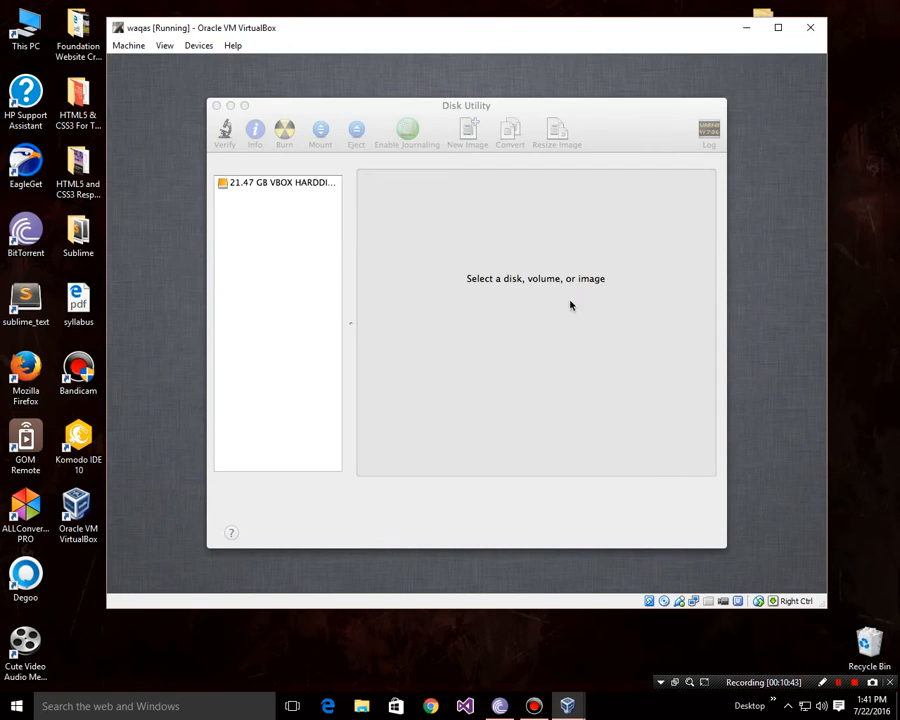
{"action": "left_click", "coordinate": [269, 186]}
{"action": "left_click", "coordinate": [247, 186]}
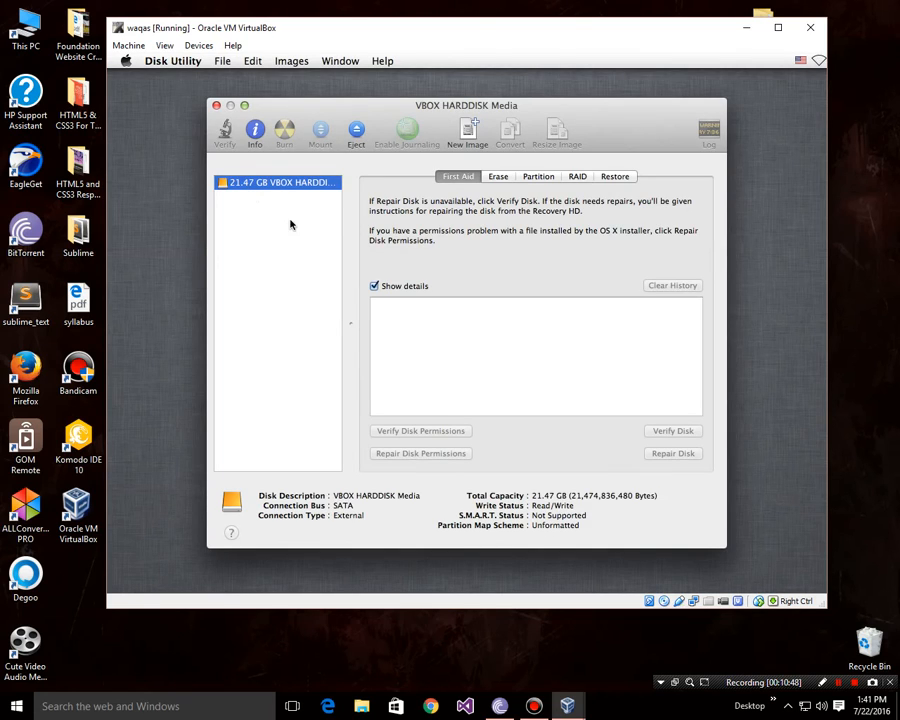
{"action": "left_click", "coordinate": [500, 181]}
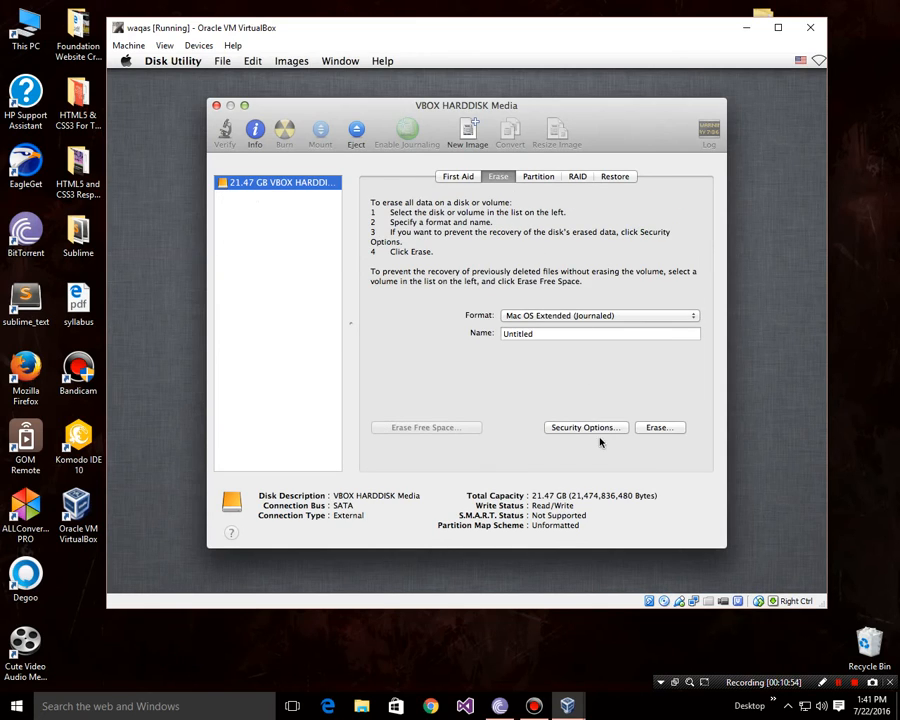
{"action": "left_click", "coordinate": [656, 430]}
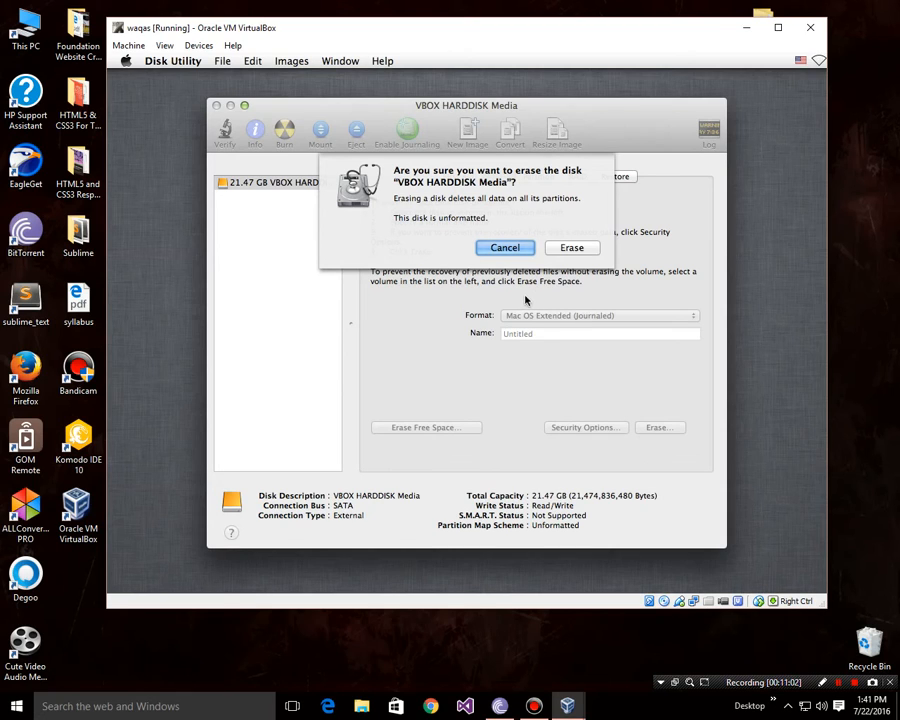
{"action": "left_click", "coordinate": [573, 250]}
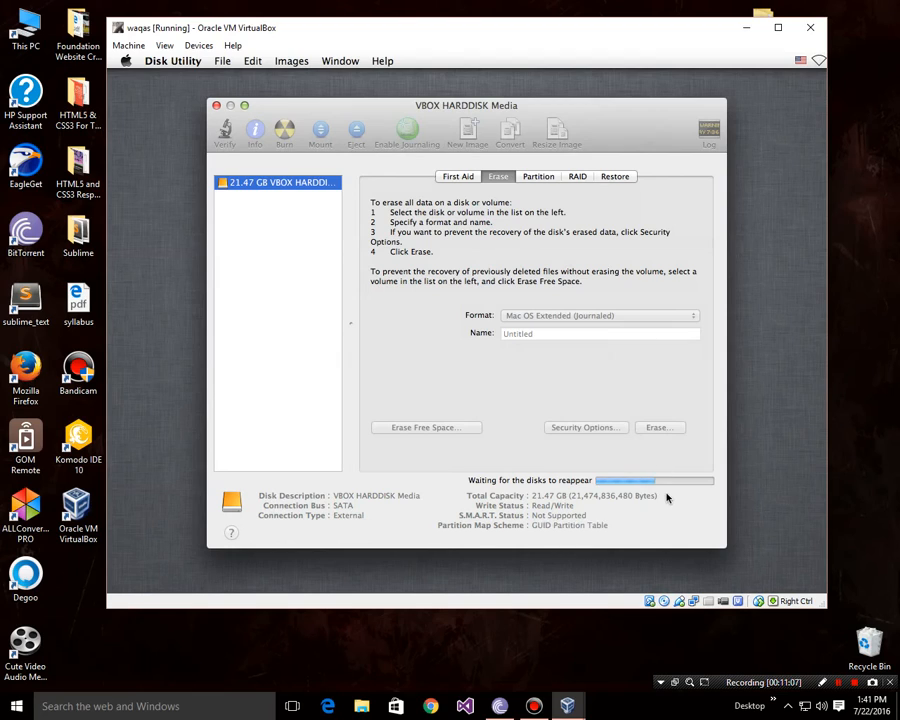
{"action": "left_click", "coordinate": [215, 107]}
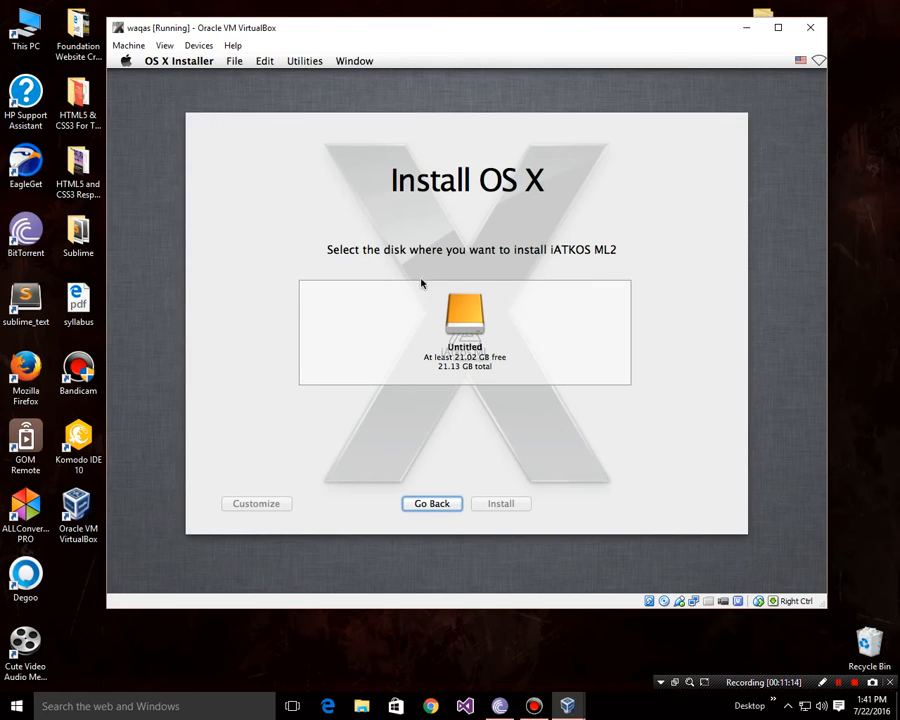
Step: Pick the Untitled disk as the target and begin installing iATKOS ML2
{"action": "left_click", "coordinate": [466, 322]}
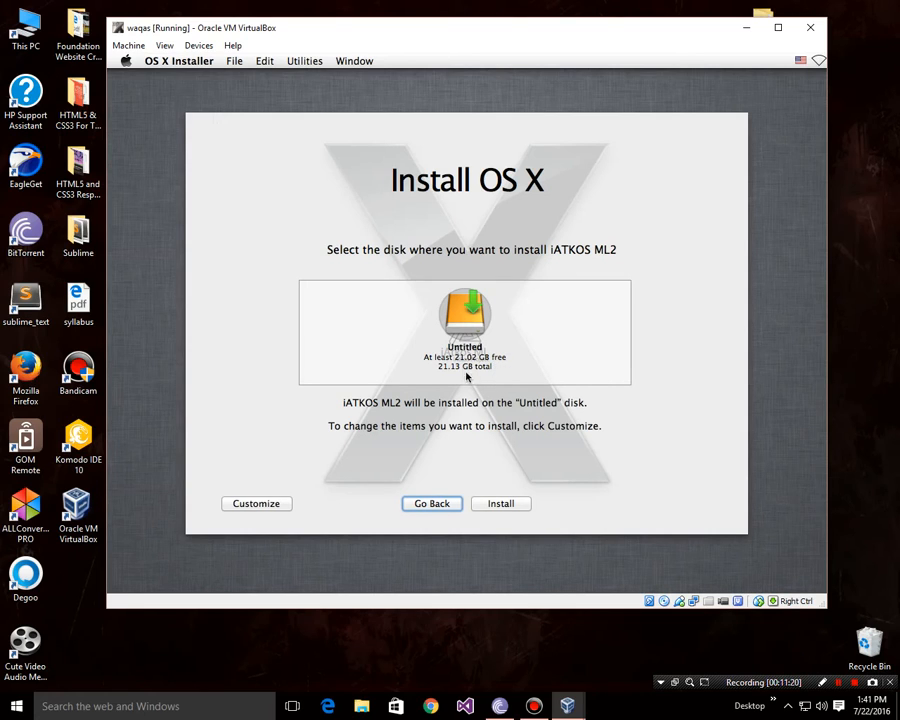
{"action": "left_click", "coordinate": [500, 504]}
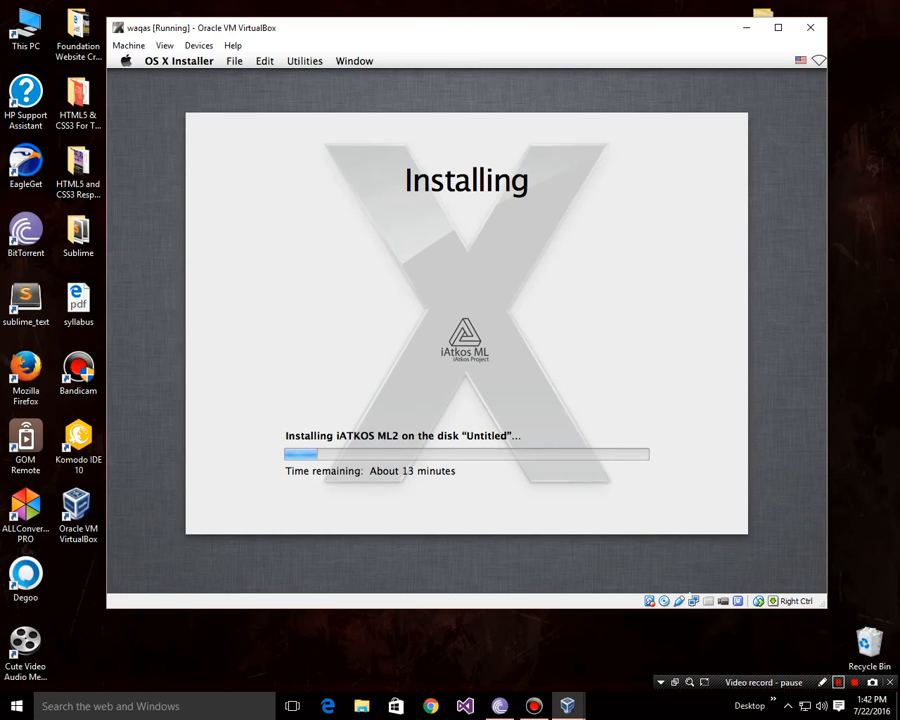
Step: Wait for the installation to finish until the restart-required message appears
{"action": "left_click", "coordinate": [838, 682]}
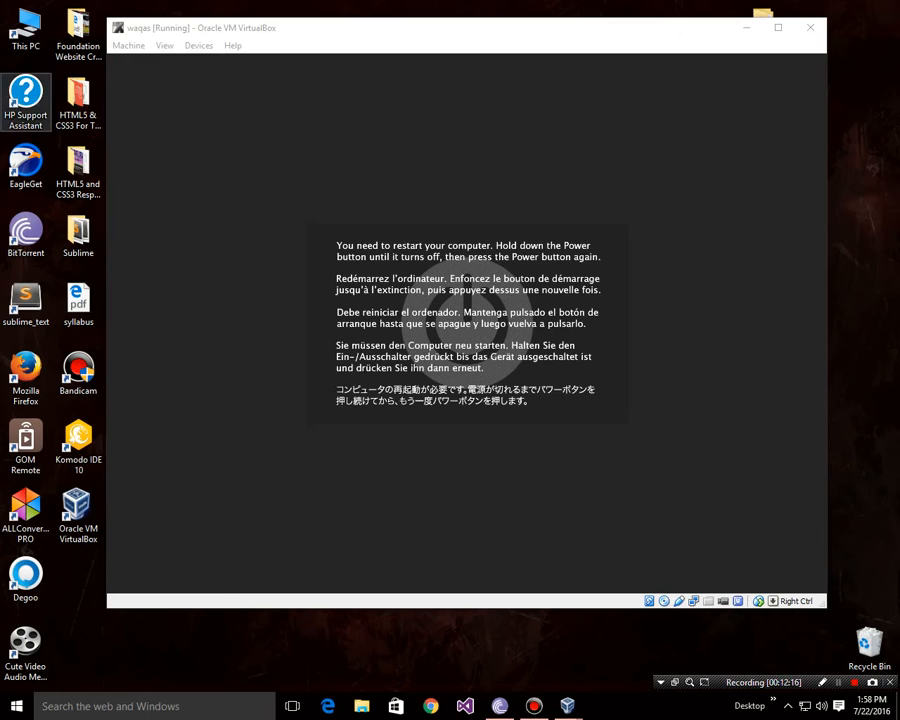
Step: Force-unmount the iATKOS_ML2.dmg image from the VM's virtual CD/DVD drive
{"action": "left_click", "coordinate": [466, 322]}
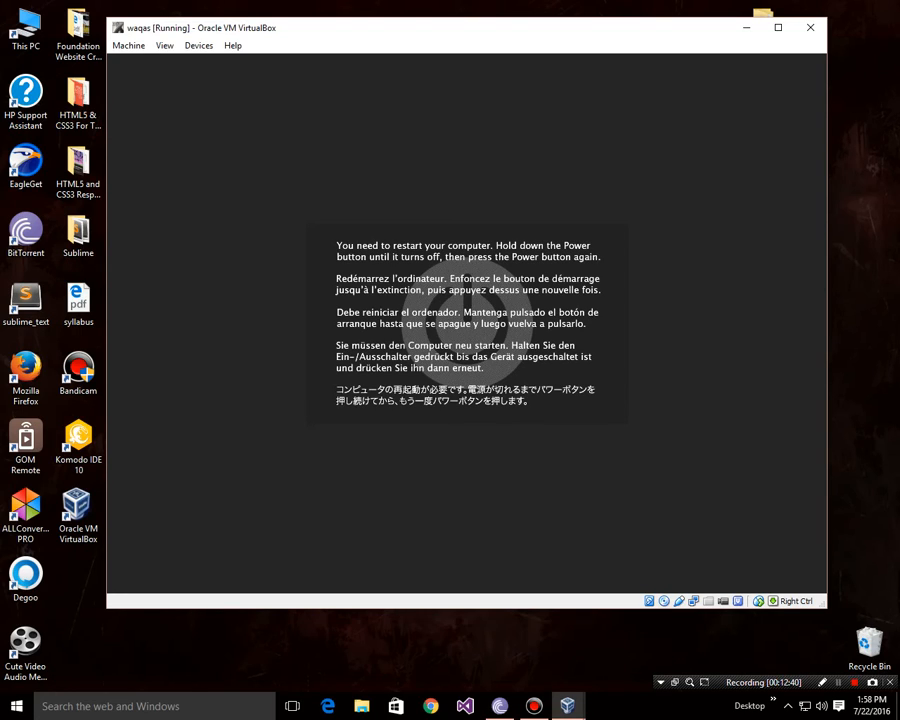
{"action": "right_click", "coordinate": [664, 601]}
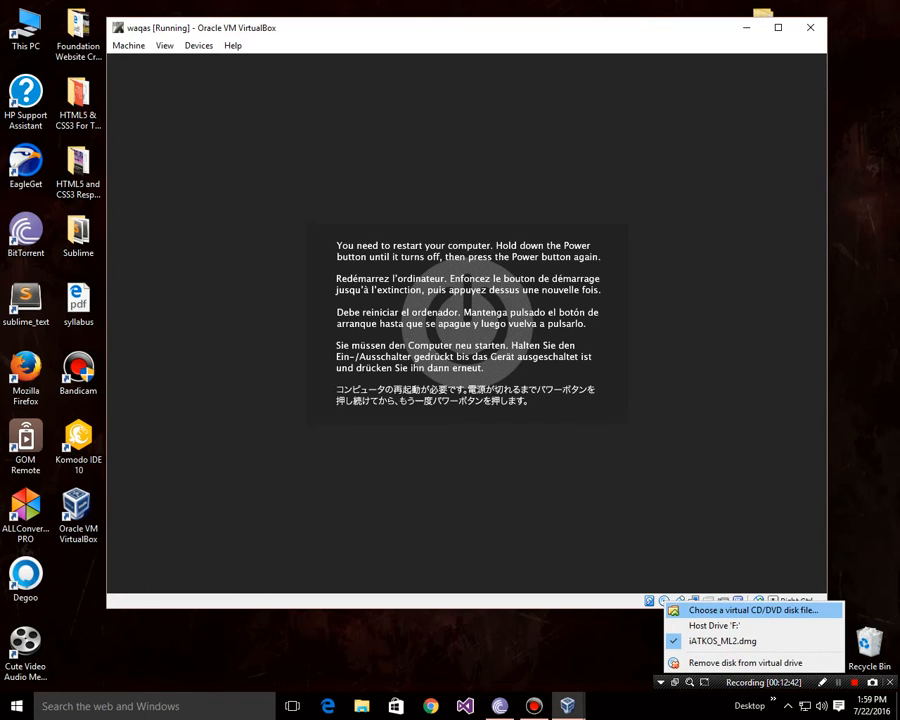
{"action": "left_click", "coordinate": [740, 662]}
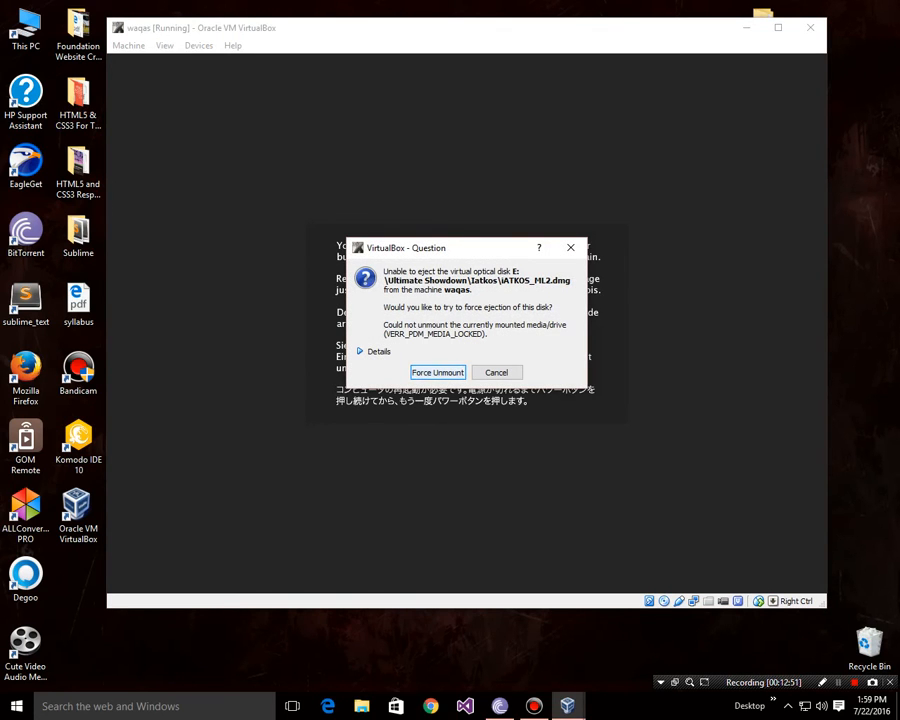
{"action": "key", "text": "Return"}
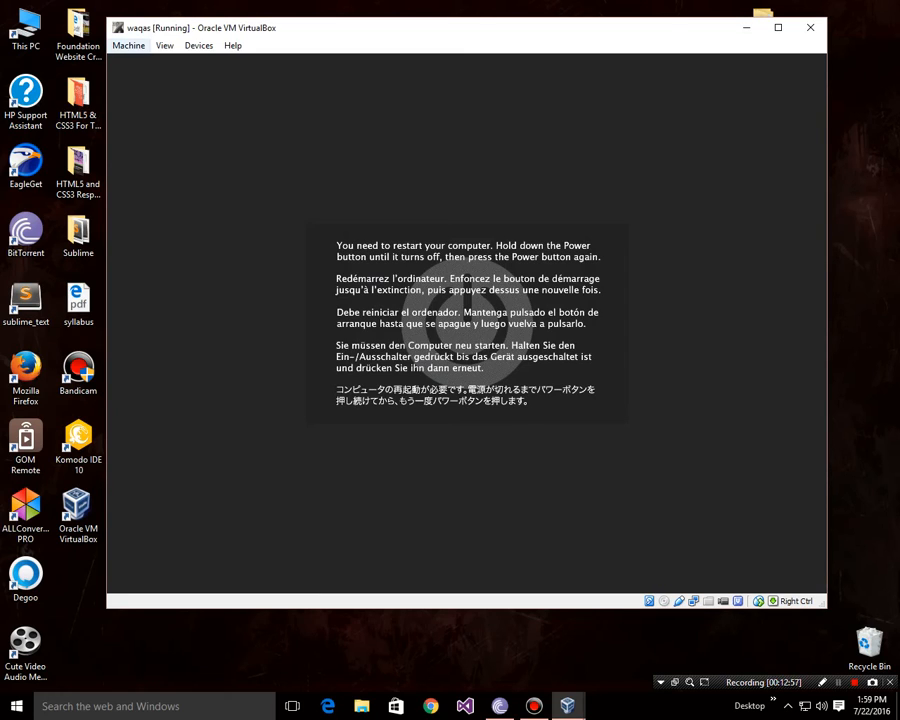
{"action": "left_click", "coordinate": [128, 45]}
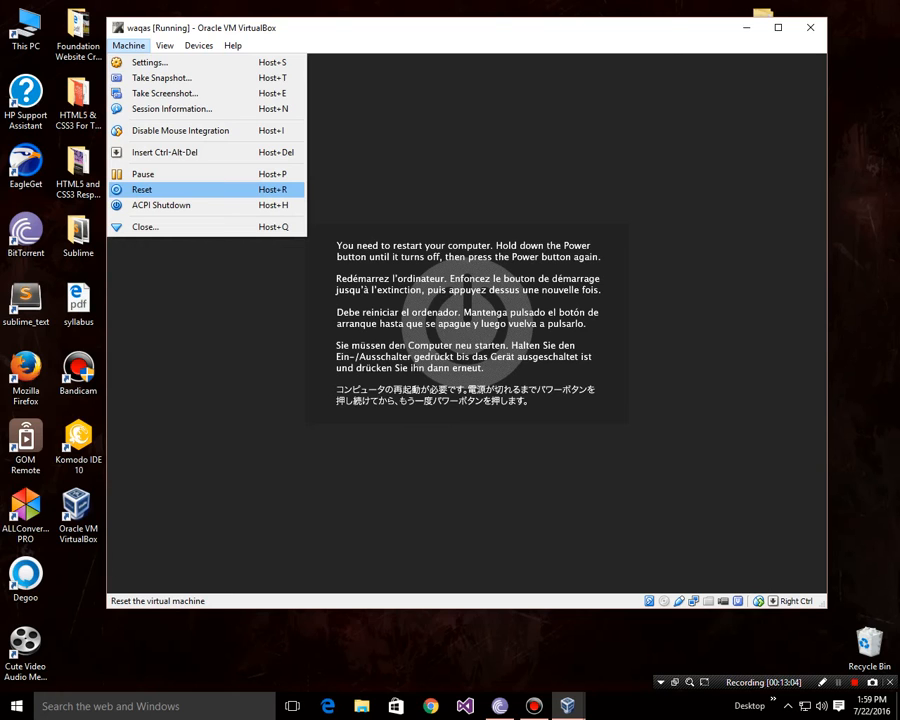
Step: Reset the waqas machine and confirm, so it boots from the Untitled disk
{"action": "key", "text": "Return"}
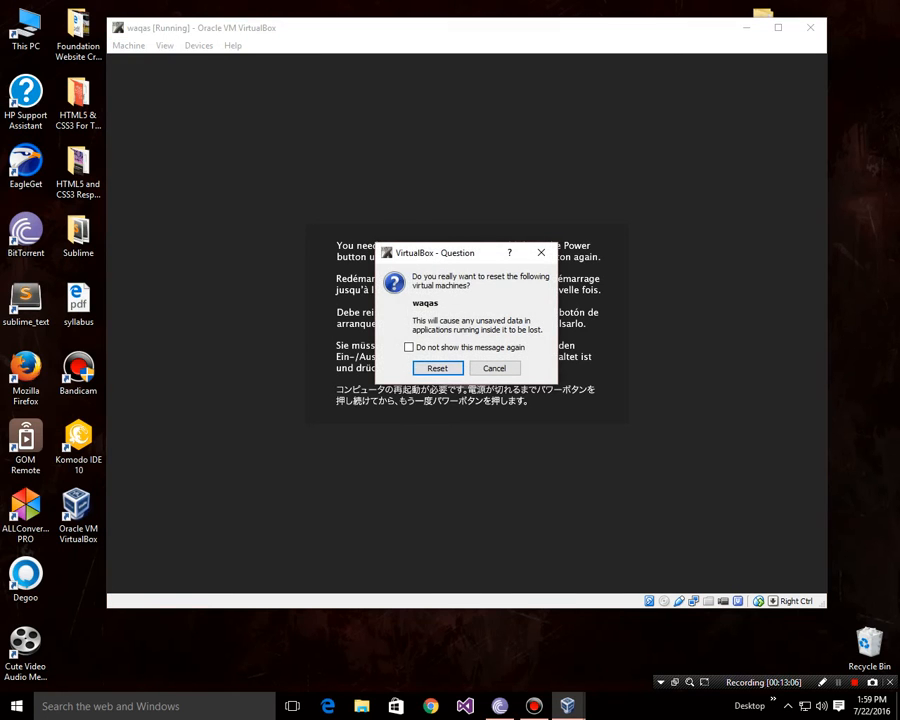
{"action": "key", "text": "Return"}
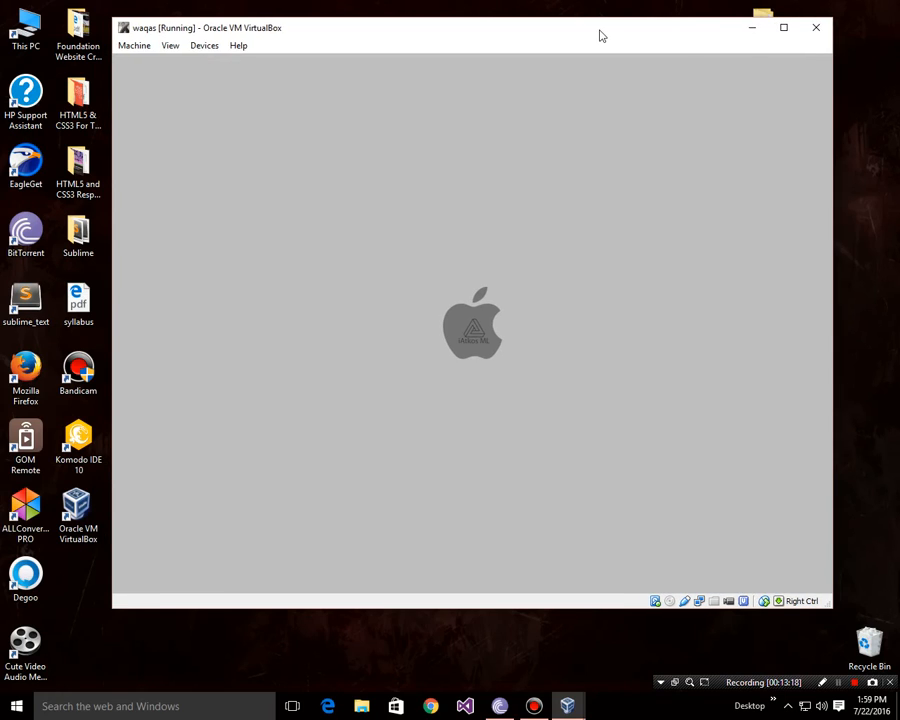
{"action": "mouse_move", "coordinate": [601, 36]}
{"action": "left_mouse_down"}
{"action": "mouse_move", "coordinate": [621, 47]}
{"action": "mouse_move", "coordinate": [593, 34]}
{"action": "left_mouse_up"}
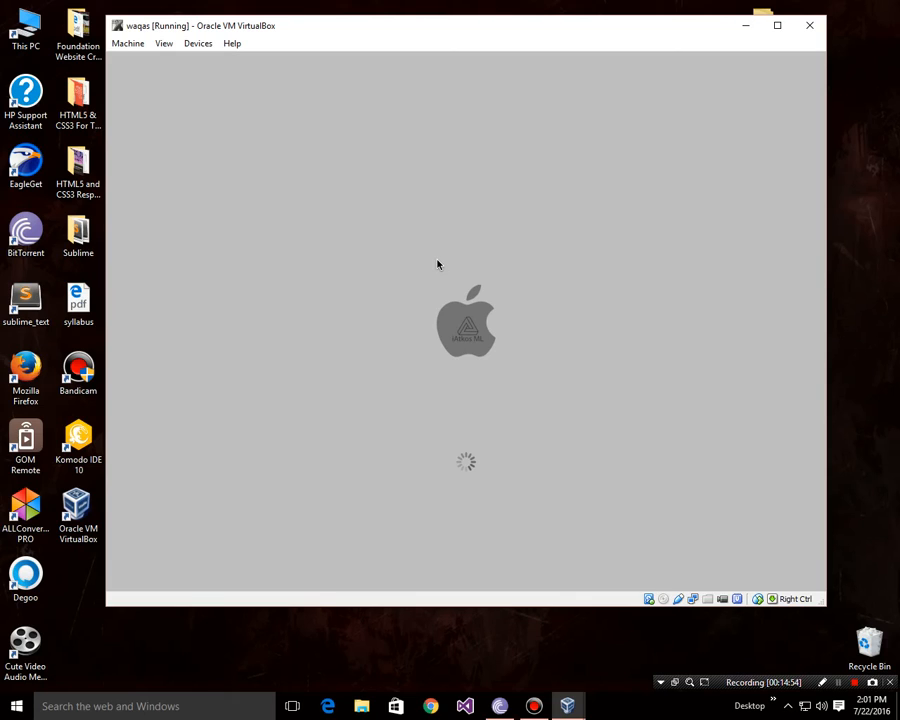
Step: Reset the waqas machine once more via the Machine menu, confirming the reset prompt
{"action": "left_click", "coordinate": [125, 51]}
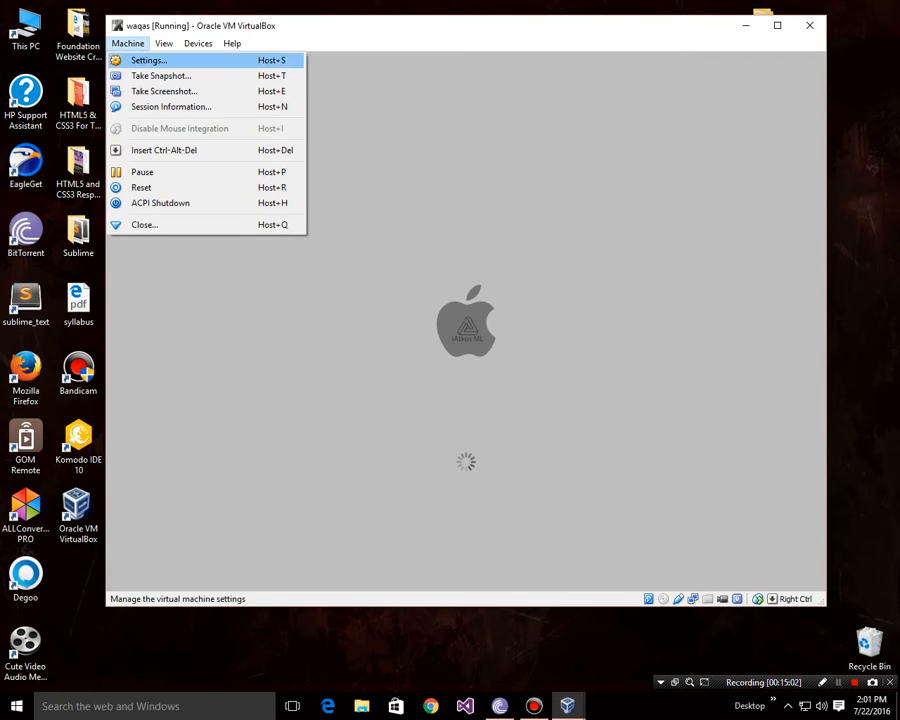
{"action": "key", "text": "Down"}
{"action": "key", "text": "Down"}
{"action": "key", "text": "Down"}
{"action": "key", "text": "Down"}
{"action": "key", "text": "Down"}
{"action": "key", "text": "Down"}
{"action": "key", "text": "Return"}
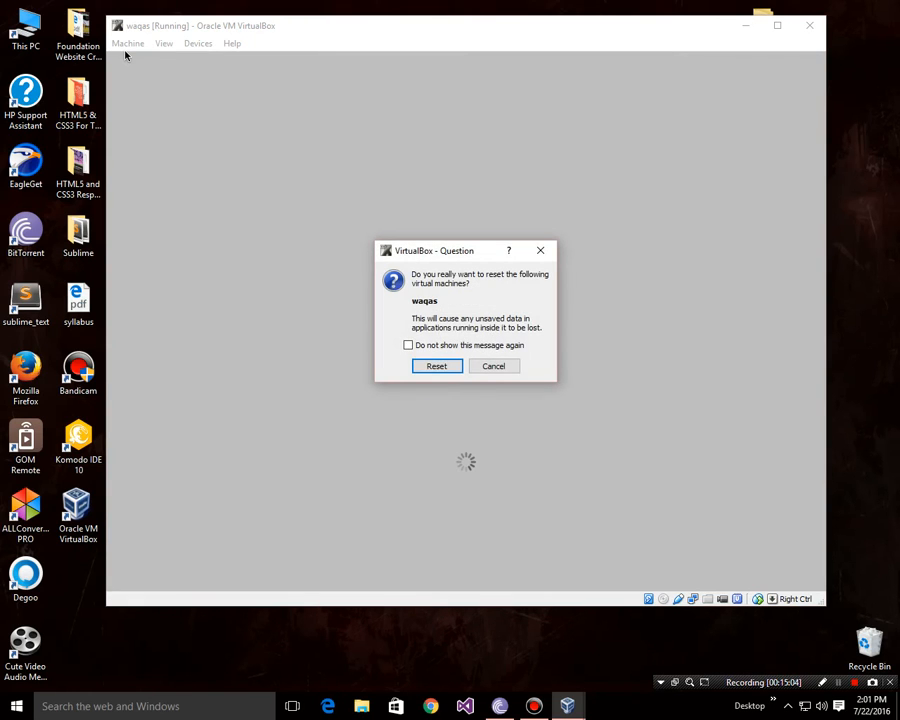
{"action": "key", "text": "Return"}
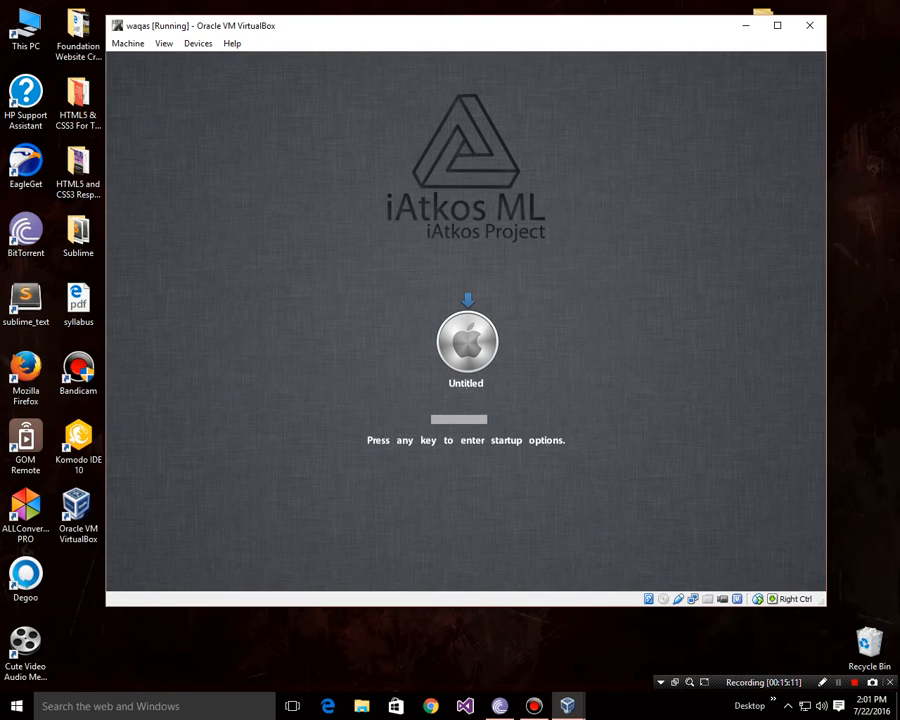
Step: Nudge the VM window while the Mac boots to the Welcome country list
{"action": "mouse_move", "coordinate": [373, 30]}
{"action": "left_mouse_down"}
{"action": "mouse_move", "coordinate": [355, 32]}
{"action": "mouse_move", "coordinate": [374, 32]}
{"action": "left_mouse_up"}
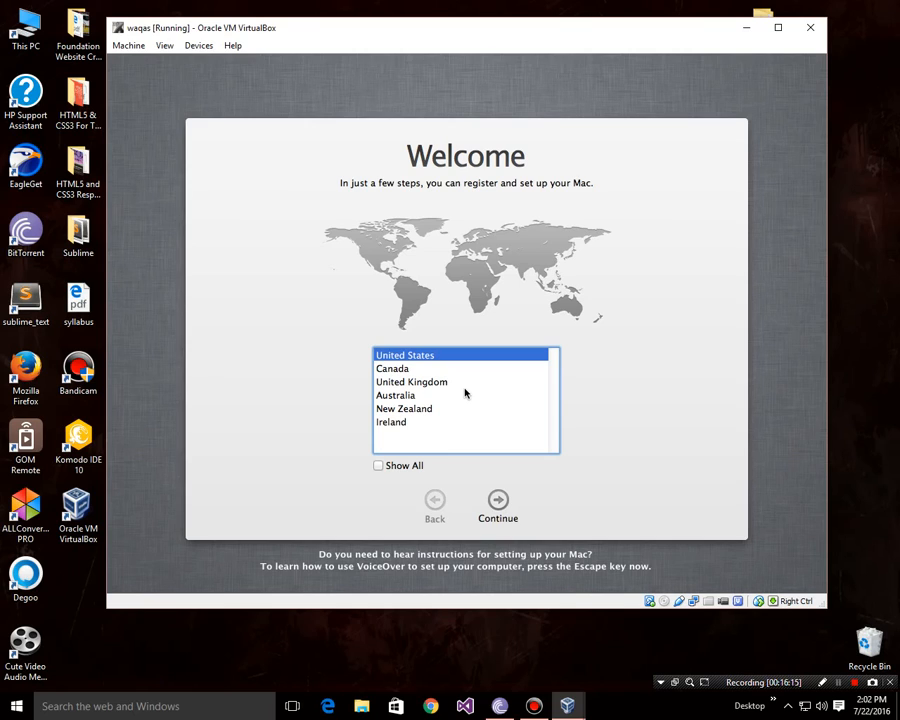
Step: Choose United States and the U.S. keyboard, skip information transfer, and decline location services
{"action": "left_click", "coordinate": [391, 467]}
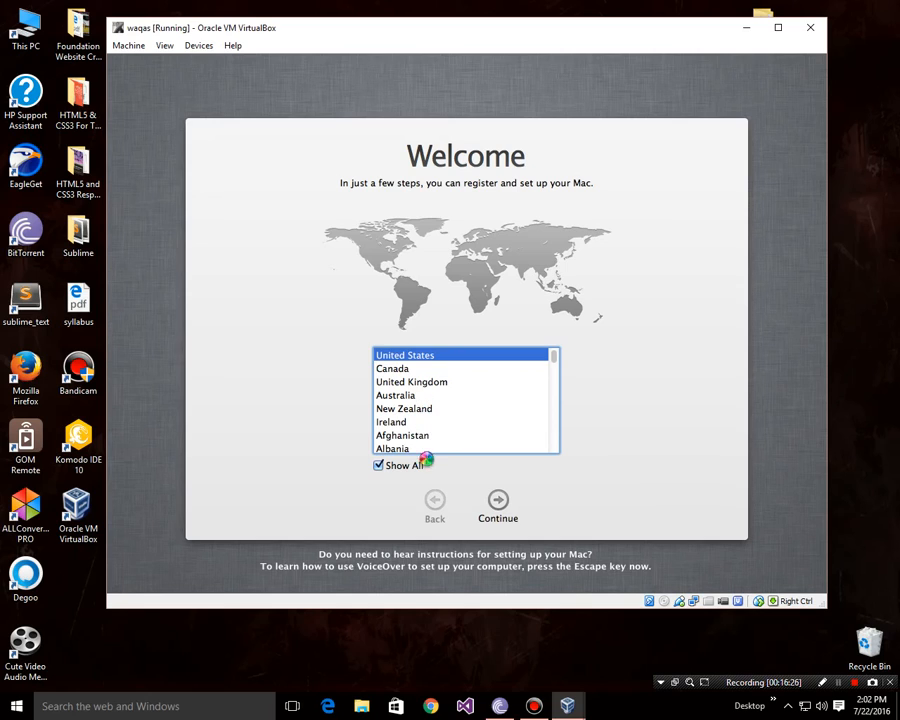
{"action": "left_click", "coordinate": [498, 503]}
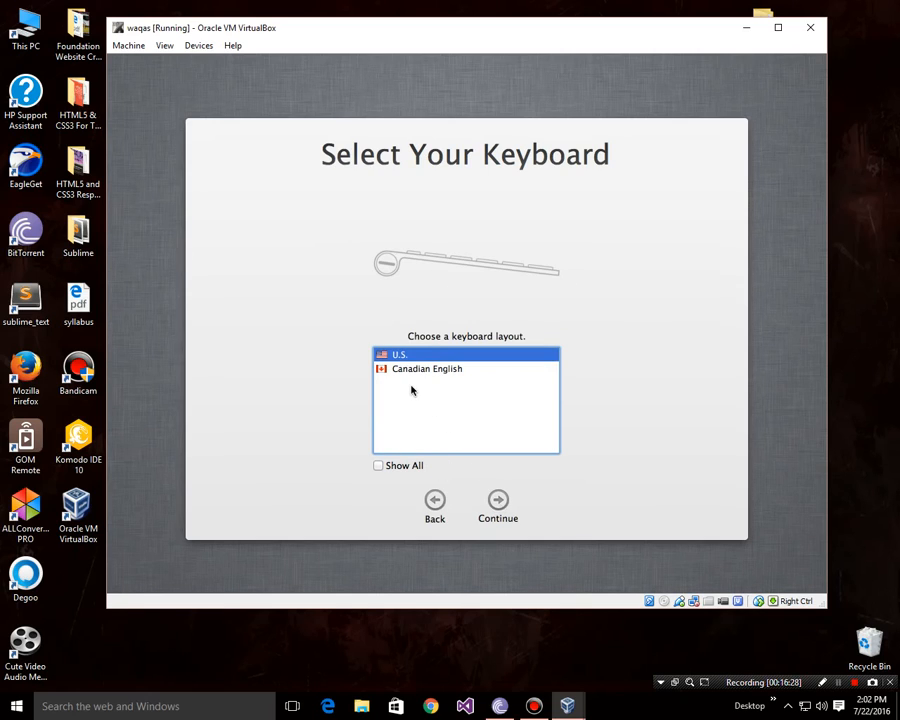
{"action": "left_click", "coordinate": [499, 504]}
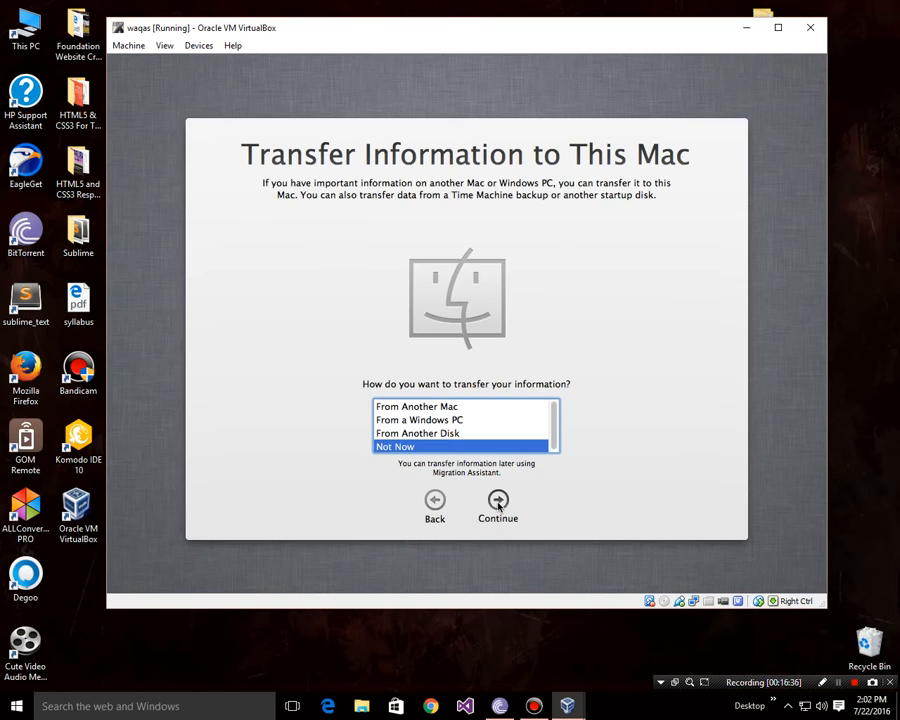
{"action": "left_click", "coordinate": [493, 506]}
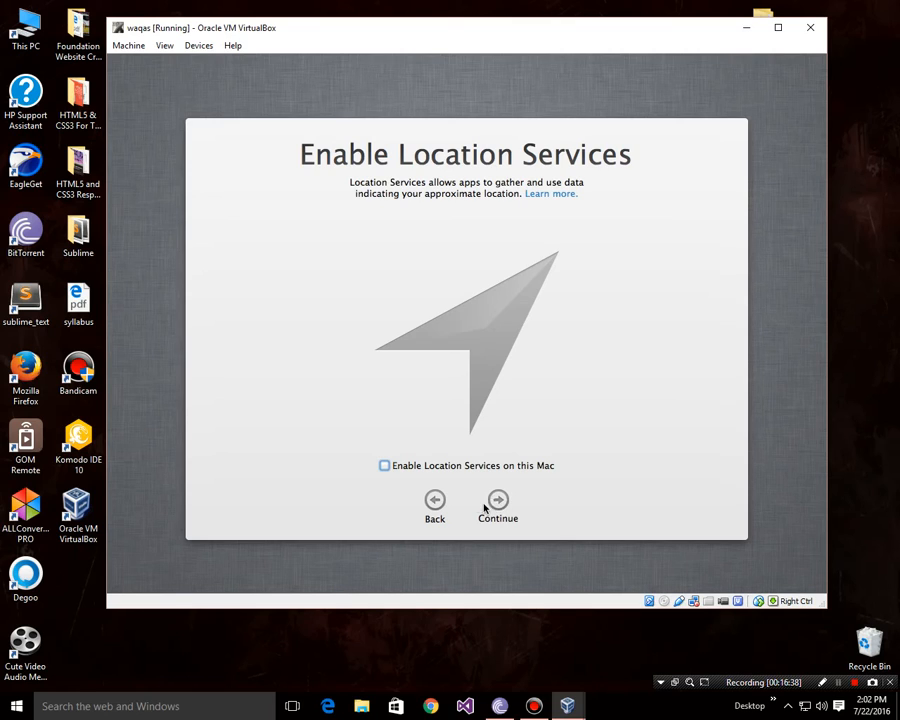
{"action": "left_click", "coordinate": [497, 507]}
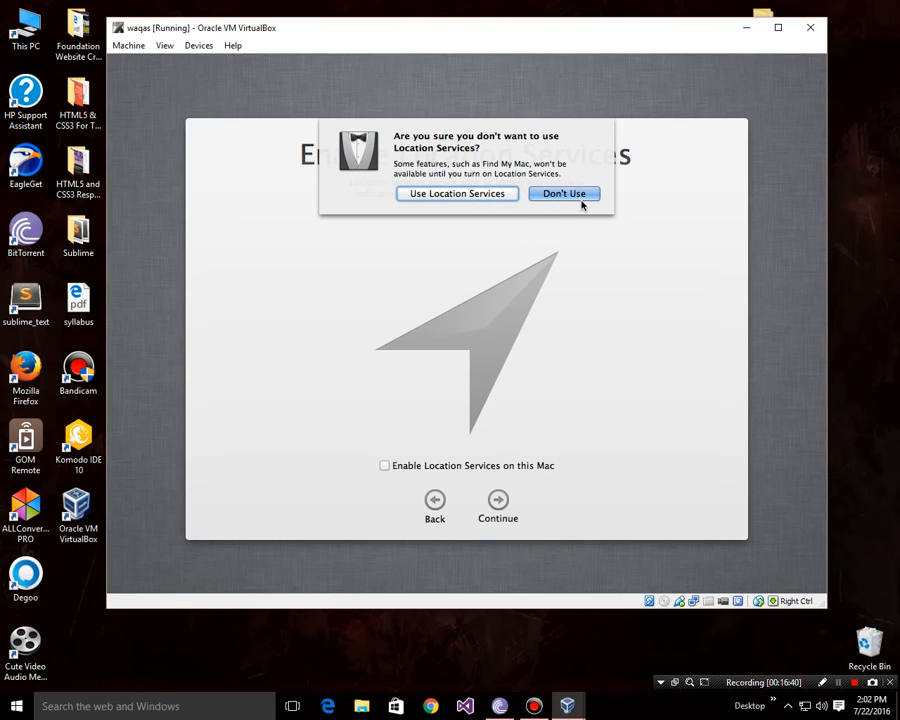
{"action": "left_click", "coordinate": [578, 194]}
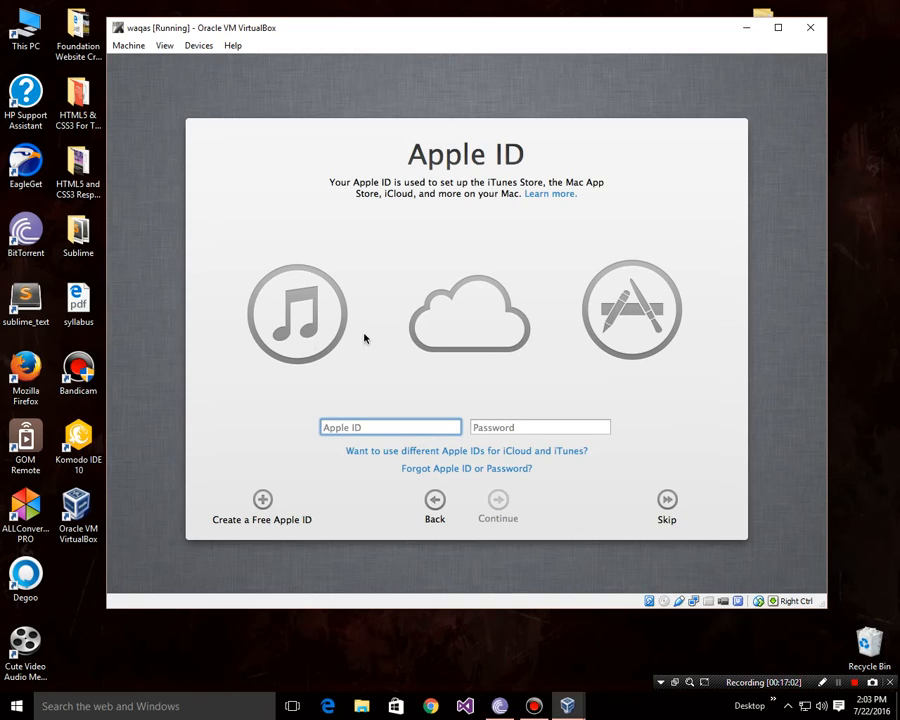
Step: Skip Apple ID sign-in and agree to the OS X terms and licence
{"action": "left_click", "coordinate": [668, 501]}
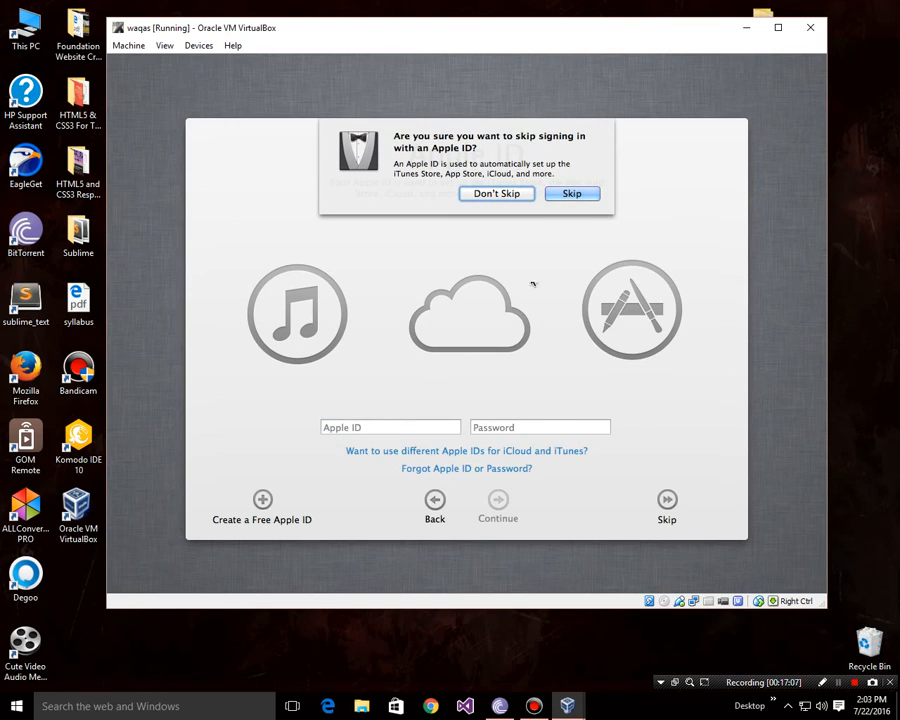
{"action": "left_click", "coordinate": [573, 195]}
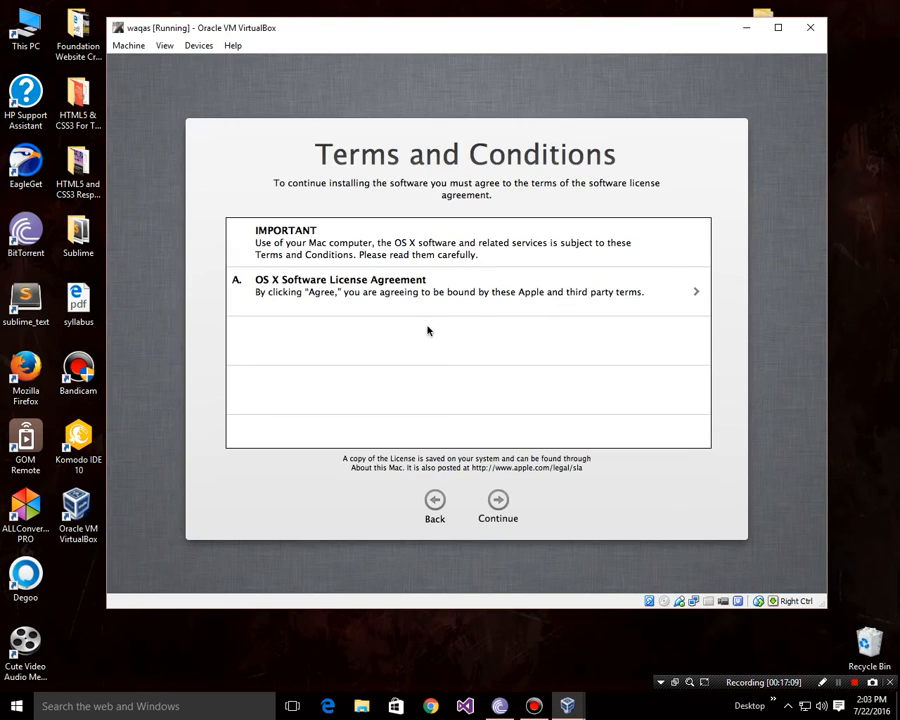
{"action": "left_click", "coordinate": [498, 502]}
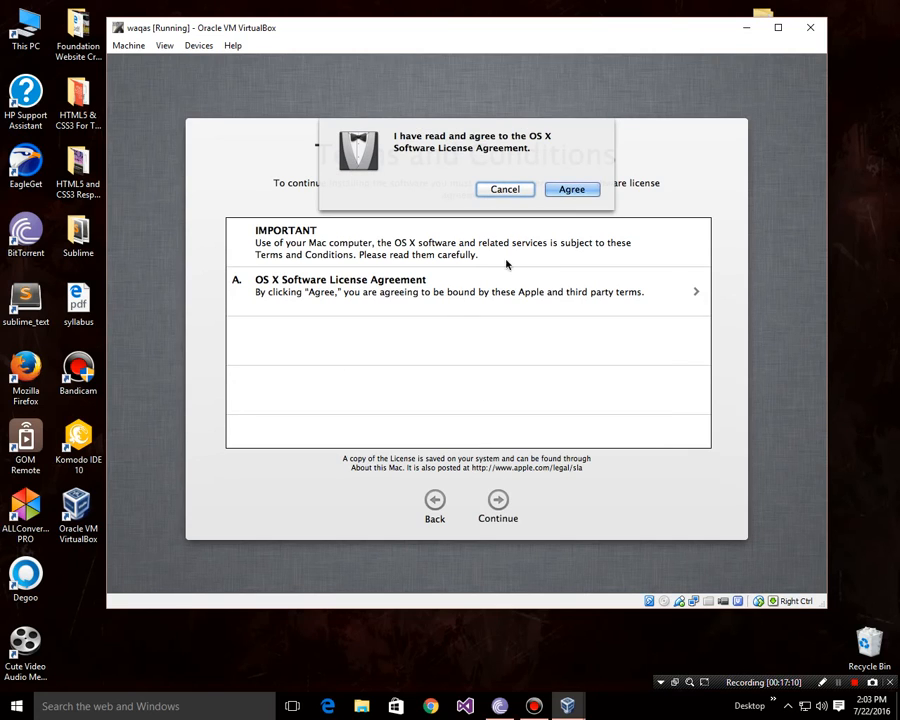
{"action": "left_click", "coordinate": [589, 191]}
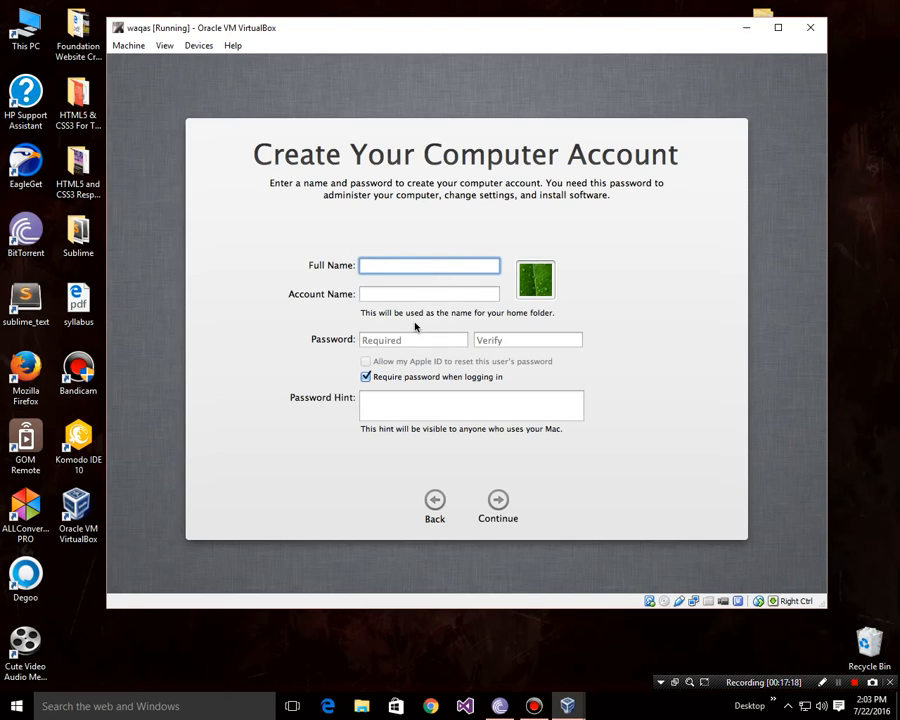
Step: Enter the account's full name and turn off 'Require password when logging in'
{"action": "type", "text": "waqas"}
{"action": "left_click", "coordinate": [407, 294]}
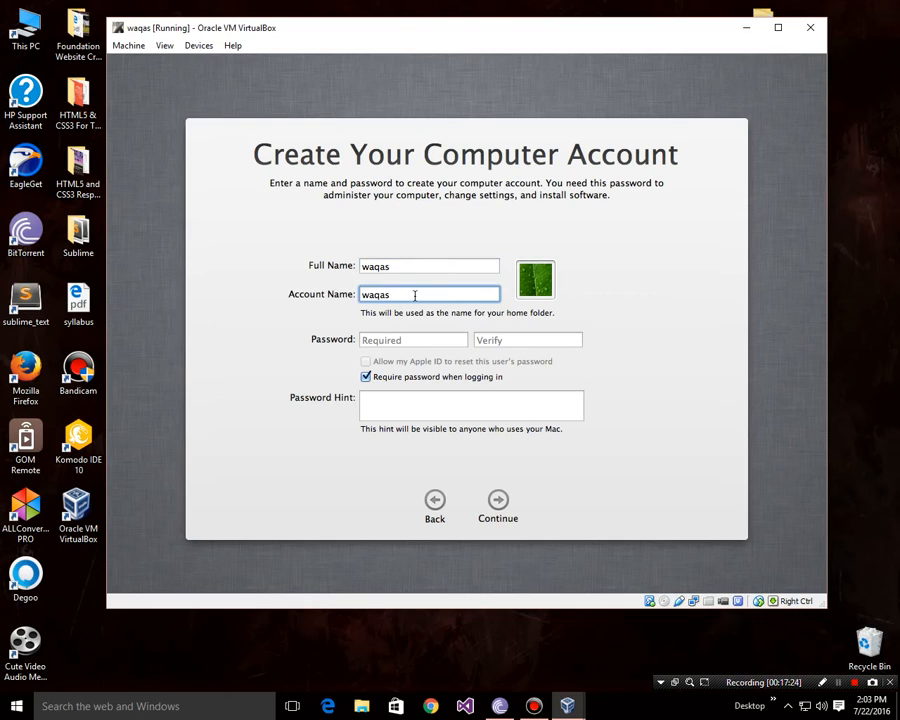
{"action": "left_click", "coordinate": [500, 502]}
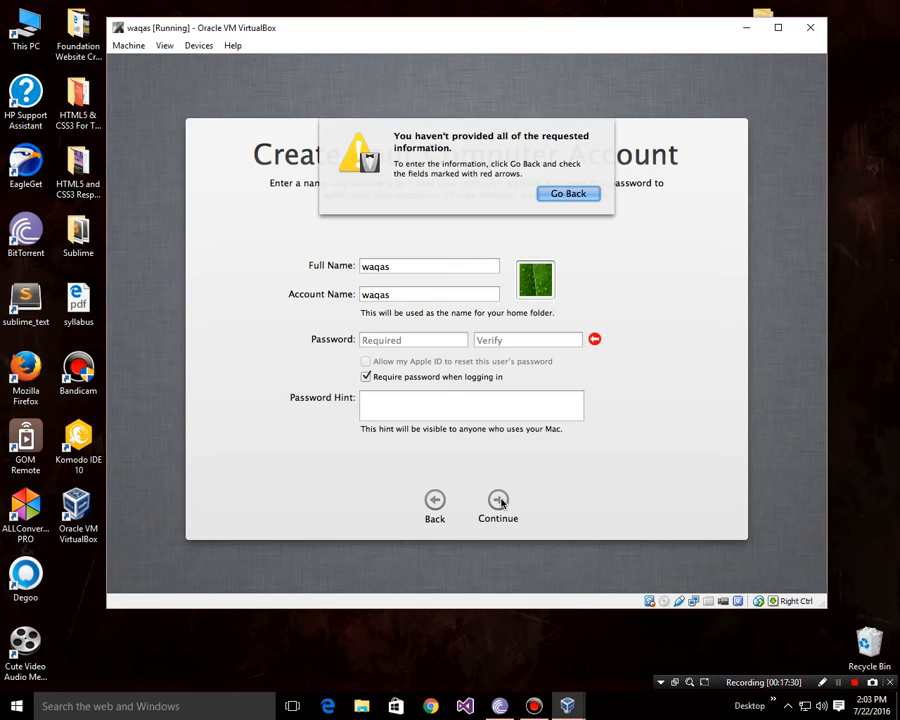
{"action": "left_click", "coordinate": [574, 204]}
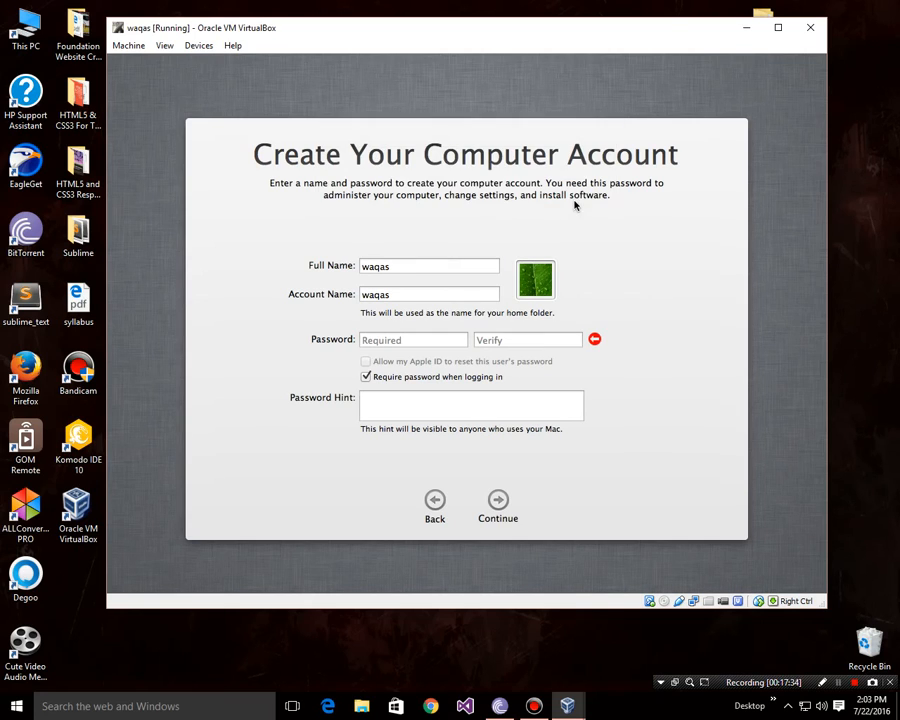
{"action": "left_click", "coordinate": [366, 377]}
{"action": "left_click", "coordinate": [500, 504]}
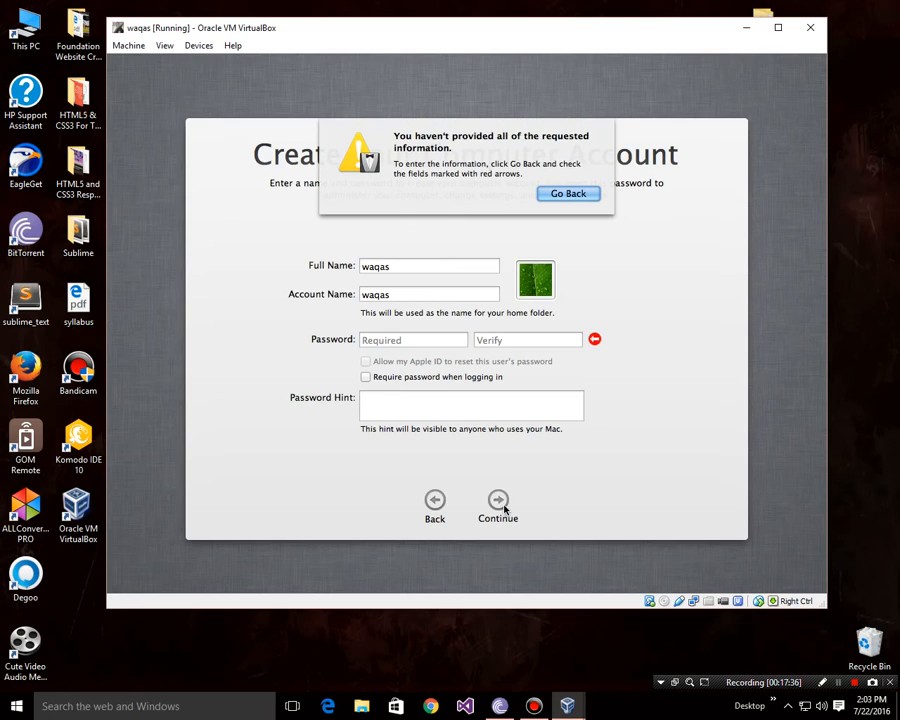
{"action": "key", "text": "Return"}
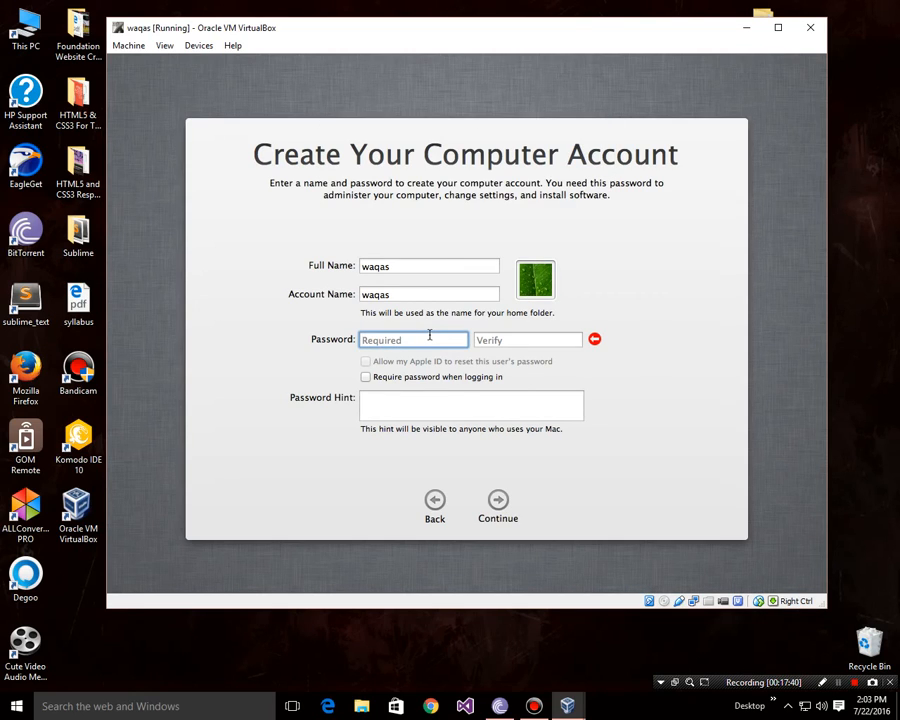
Step: Enter and verify the account password, add a password hint, and create the account
{"action": "type", "text": "**************"}
{"action": "key", "text": "BackSpace"}
{"action": "key", "text": "BackSpace"}
{"action": "key", "text": "BackSpace"}
{"action": "key", "text": "BackSpace"}
{"action": "key", "text": "BackSpace"}
{"action": "key", "text": "BackSpace"}
{"action": "key", "text": "BackSpace"}
{"action": "key", "text": "BackSpace"}
{"action": "key", "text": "BackSpace"}
{"action": "key", "text": "BackSpace"}
{"action": "key", "text": "BackSpace"}
{"action": "key", "text": "BackSpace"}
{"action": "key", "text": "BackSpace"}
{"action": "key", "text": "BackSpace"}
{"action": "type", "text": "*******"}
{"action": "key", "text": "Tab"}
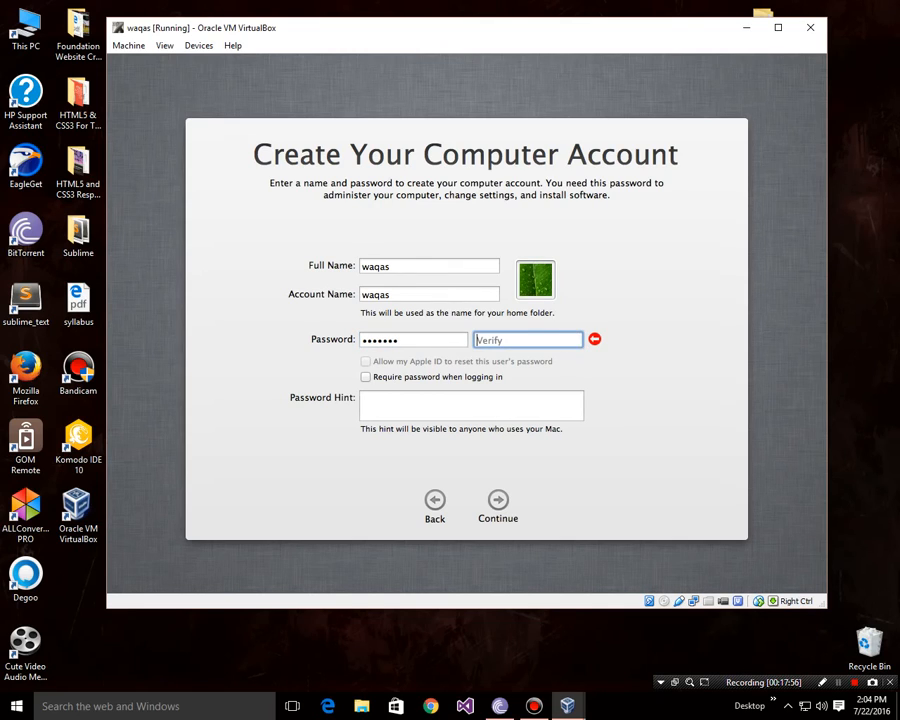
{"action": "type", "text": "*******"}
{"action": "left_click", "coordinate": [496, 498]}
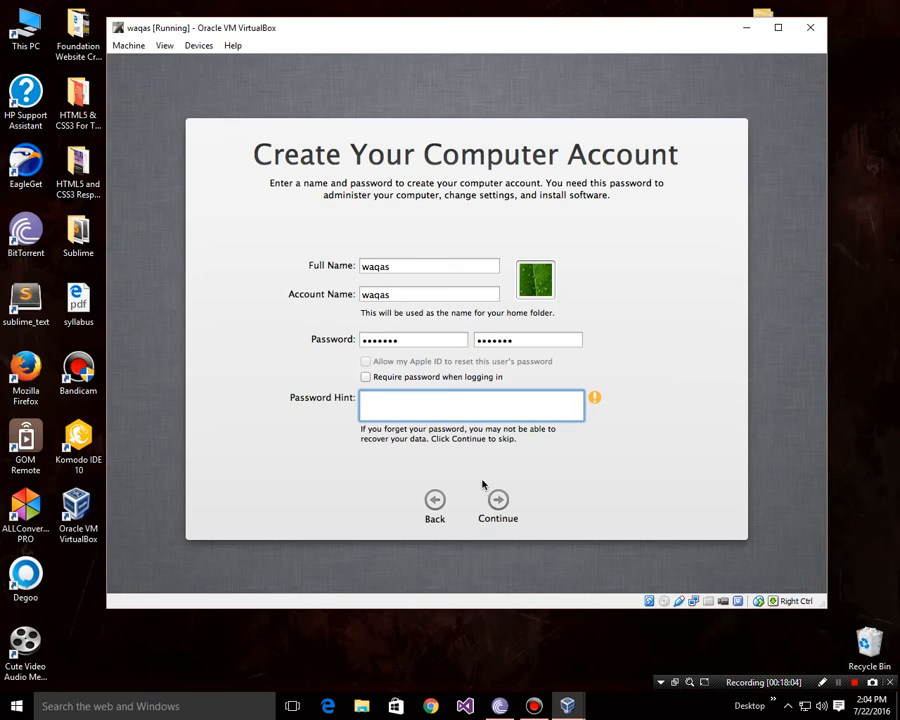
{"action": "type", "text": "1233"}
{"action": "key", "text": "BackSpace"}
{"action": "left_click", "coordinate": [498, 499]}
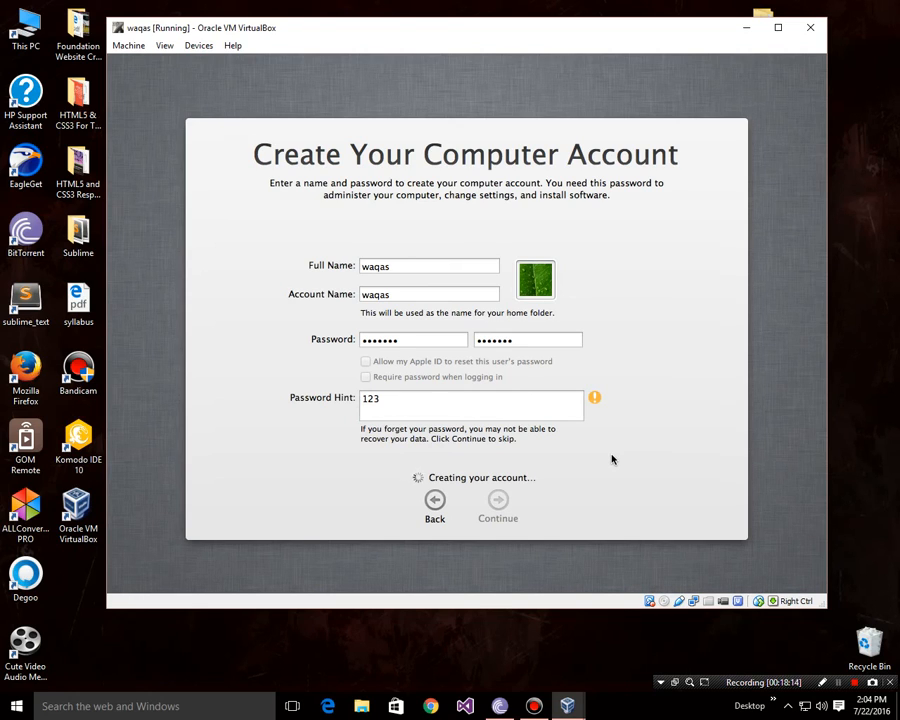
{"action": "left_click", "coordinate": [496, 494]}
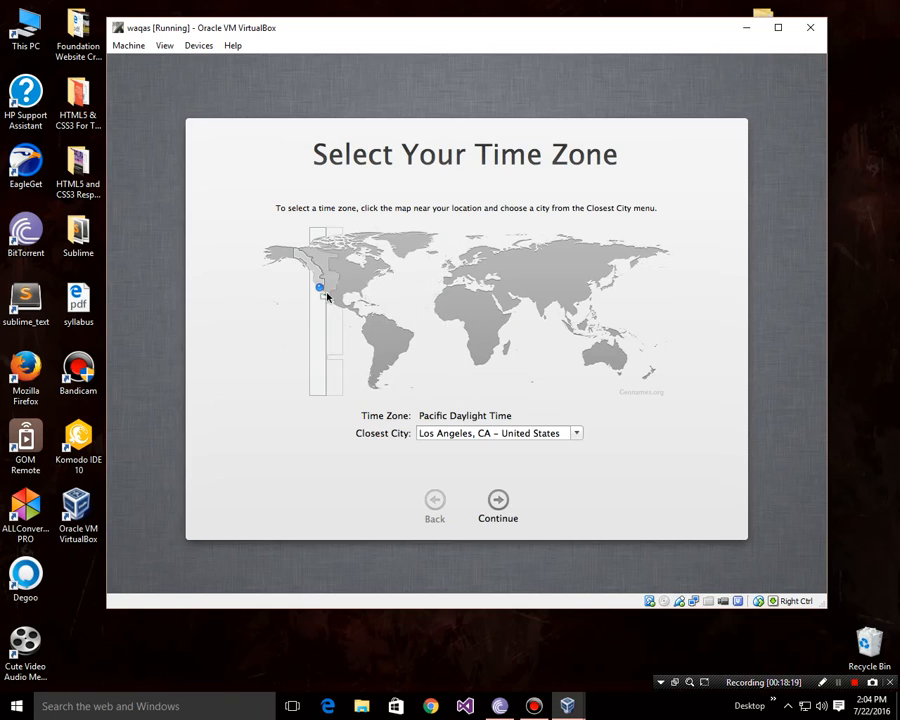
Step: Keep Pacific time, skip registration, and start using the Mac from the Thank You page
{"action": "left_click", "coordinate": [499, 506]}
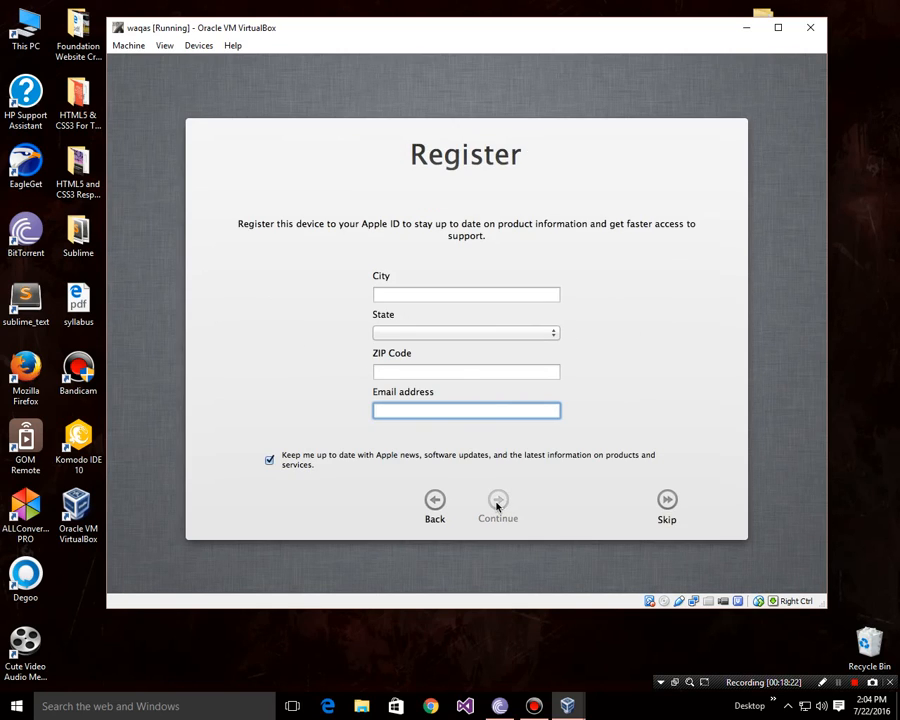
{"action": "left_click", "coordinate": [665, 500]}
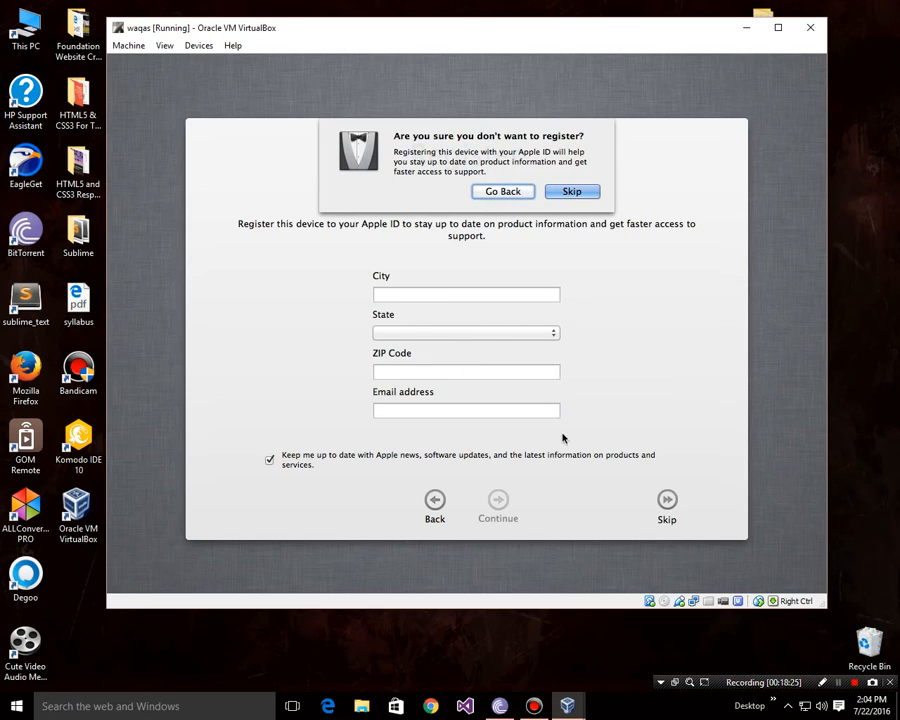
{"action": "left_click", "coordinate": [575, 196]}
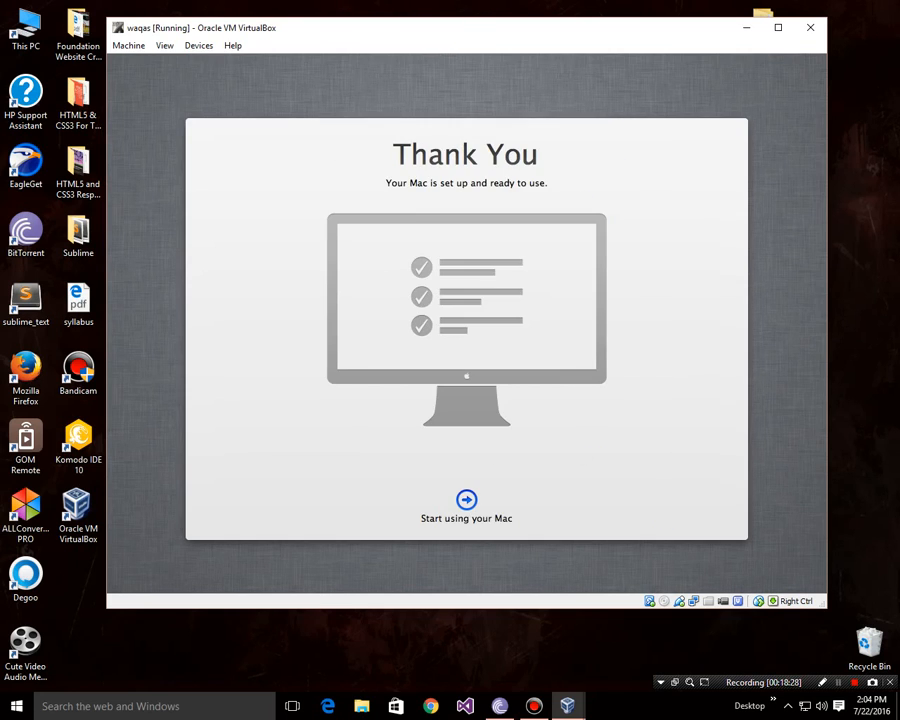
{"action": "left_click", "coordinate": [464, 504]}
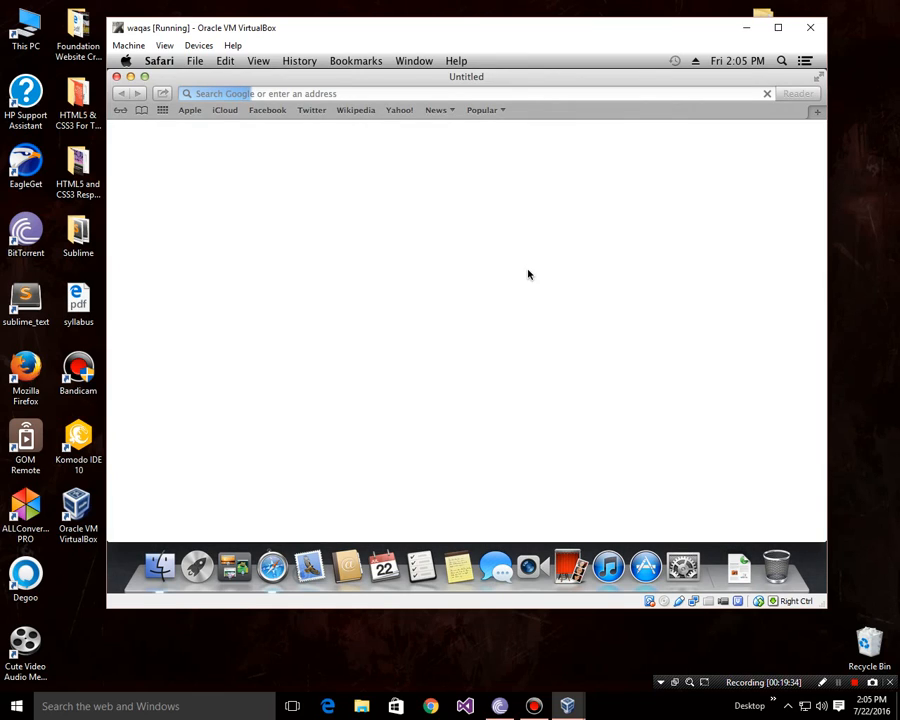
Step: Search Safari for 'MULTIBEAST 4.6.1', then minimise the Safari window
{"action": "left_click", "coordinate": [344, 92]}
{"action": "type", "text": "MU"}
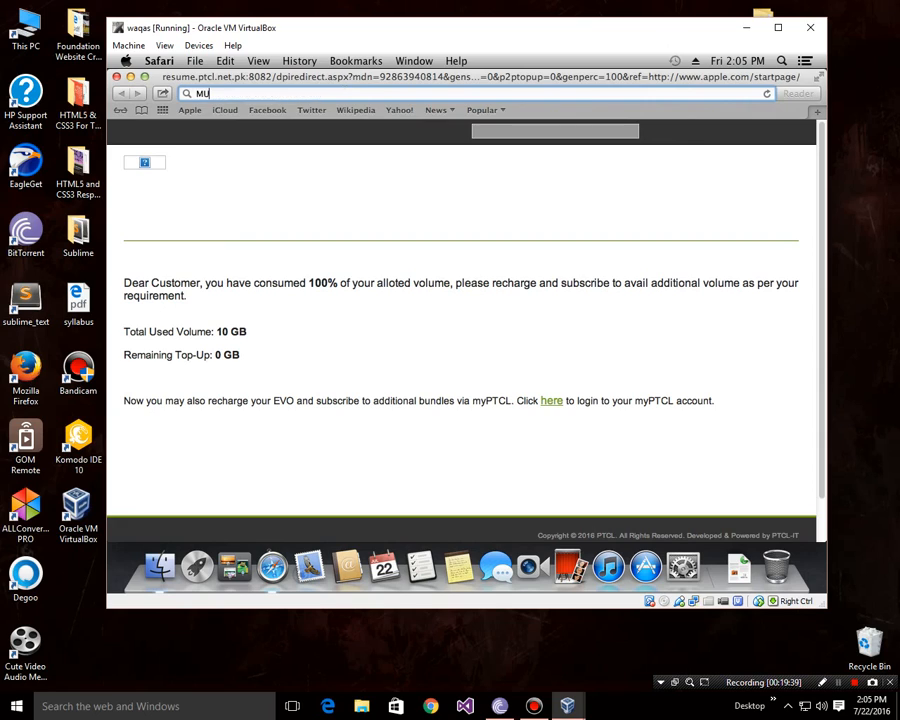
{"action": "type", "text": "LTIBEAS"}
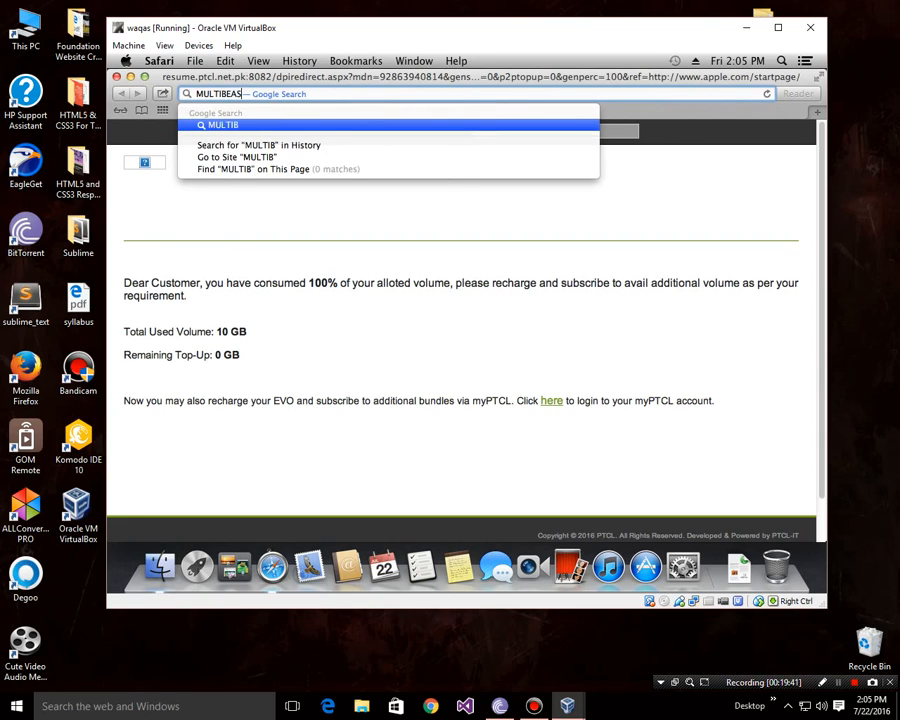
{"action": "type", "text": "T 4"}
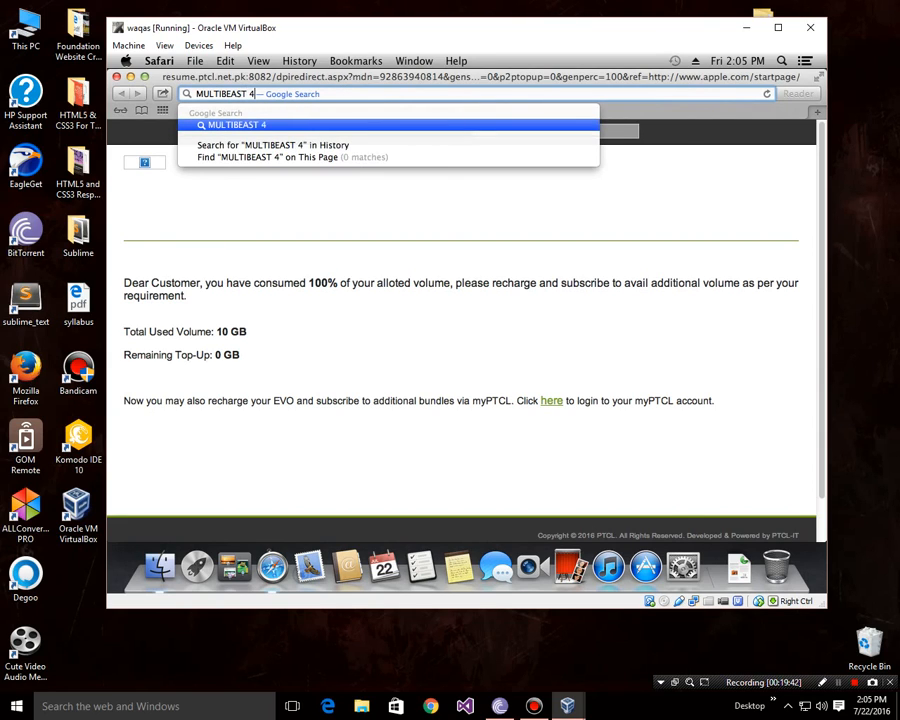
{"action": "type", "text": ".6.1"}
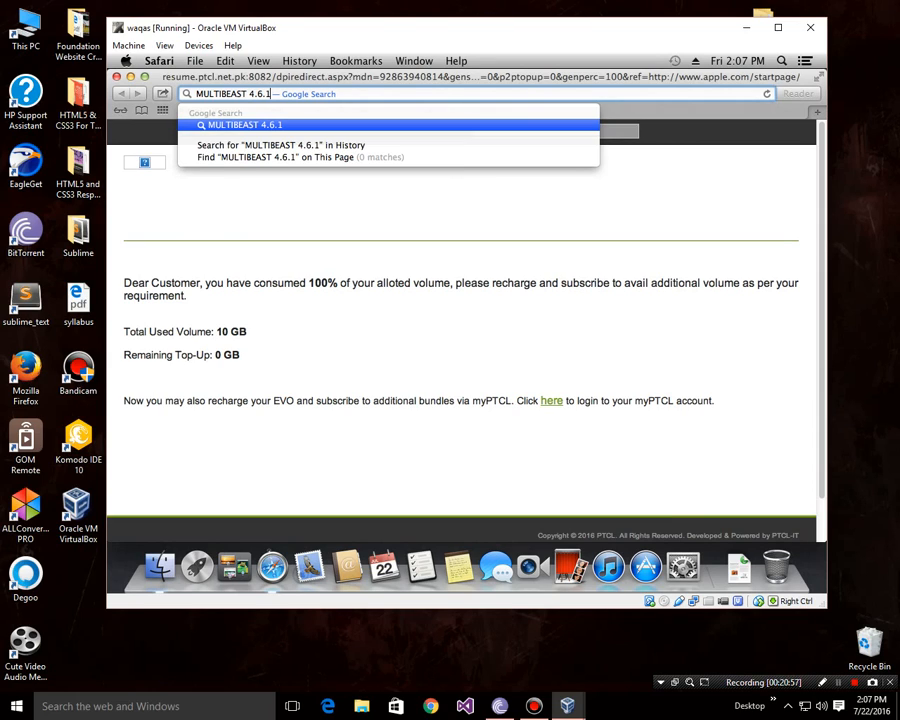
{"action": "key", "text": "Return"}
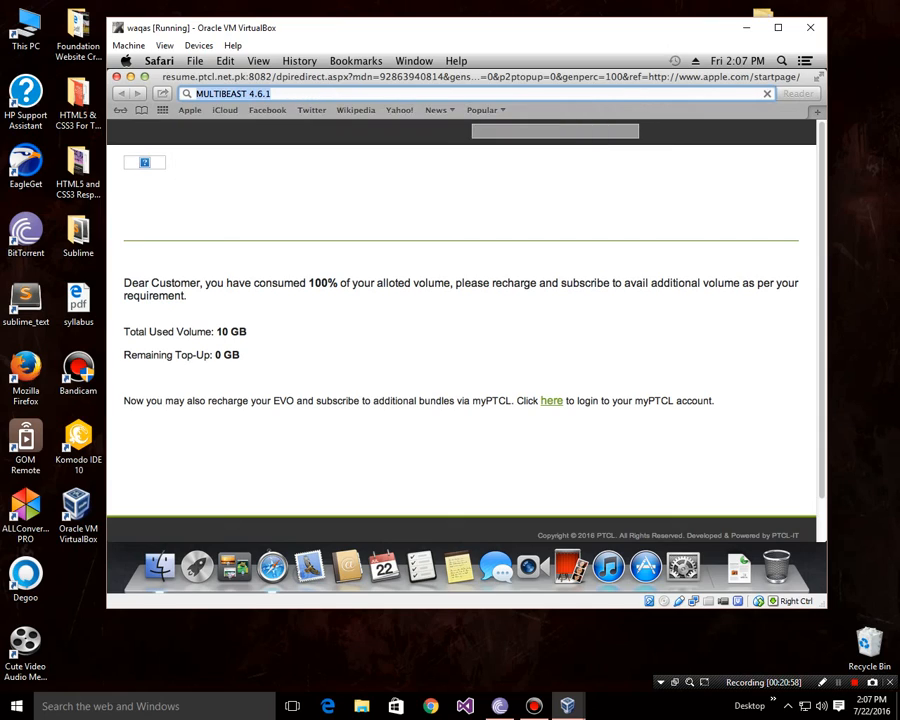
{"action": "left_click", "coordinate": [585, 237]}
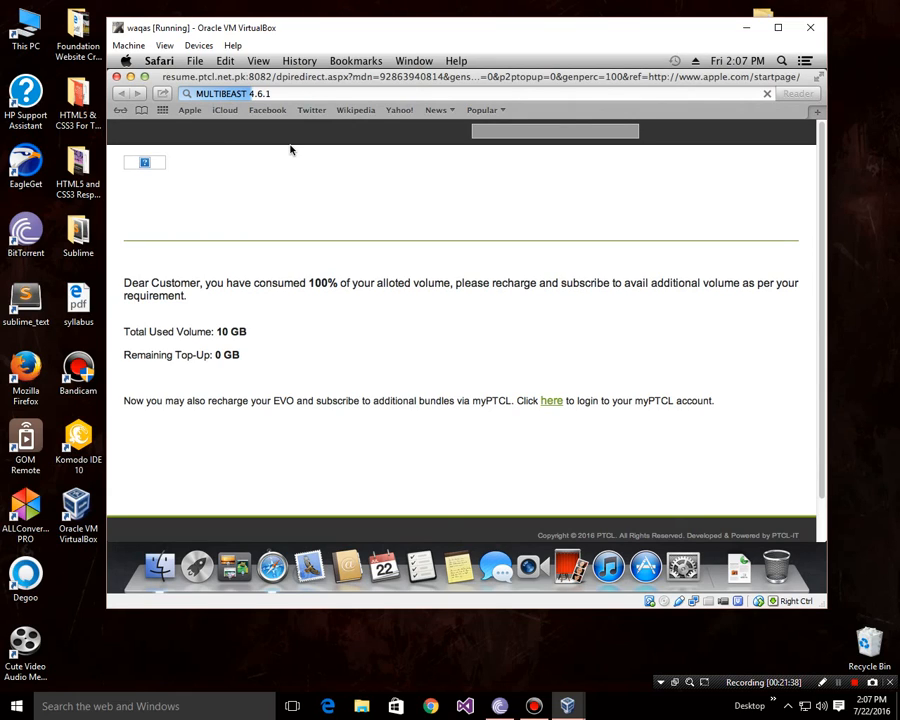
{"action": "left_click", "coordinate": [130, 77]}
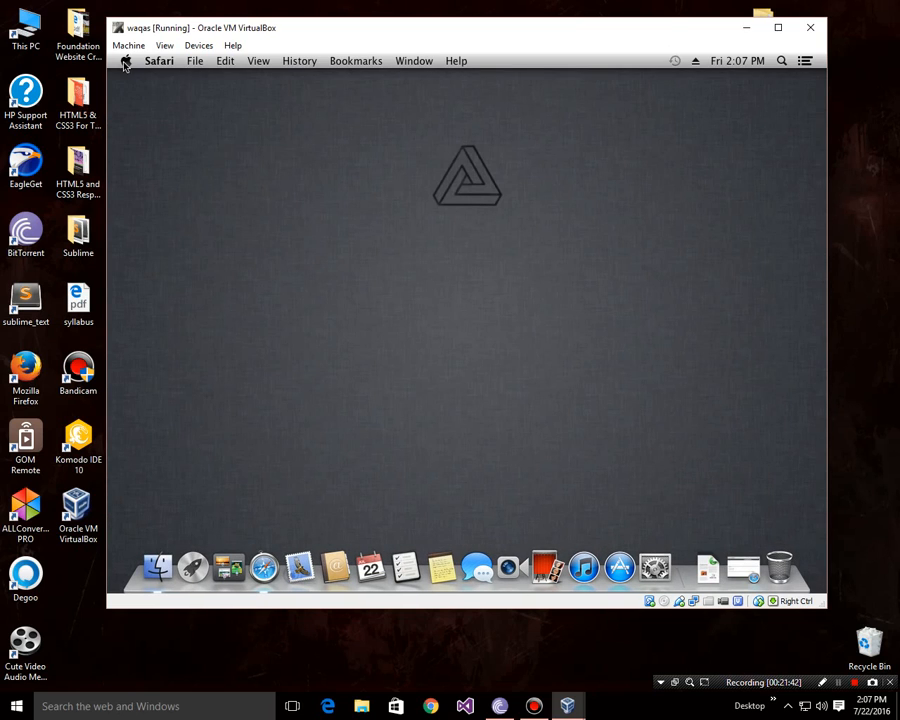
Step: Shut down the Mac guest via Apple menu > Shut Down… and confirm
{"action": "left_click", "coordinate": [125, 61]}
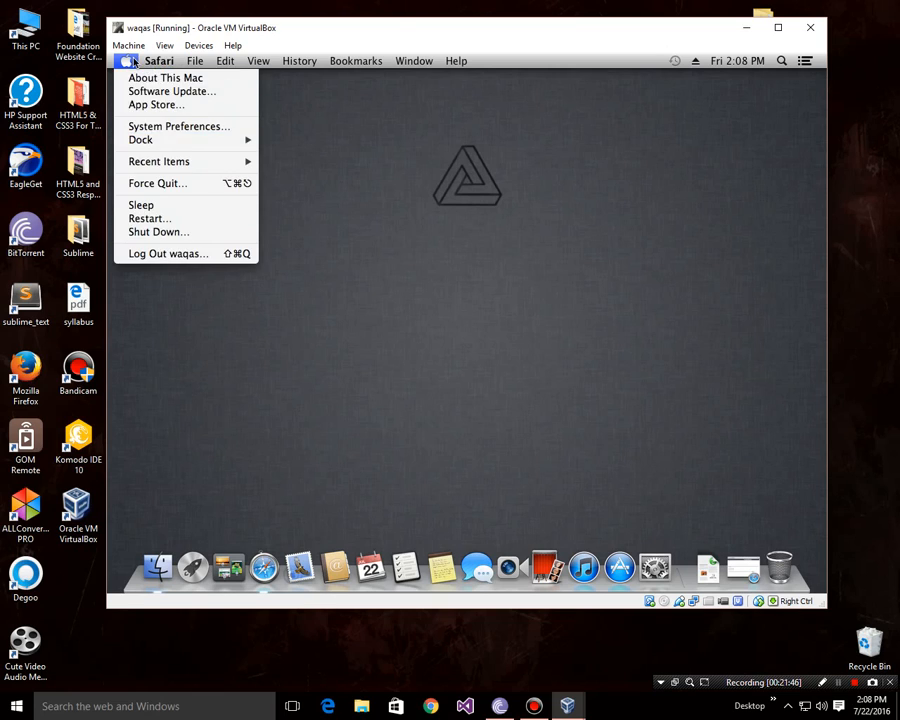
{"action": "left_click", "coordinate": [173, 234]}
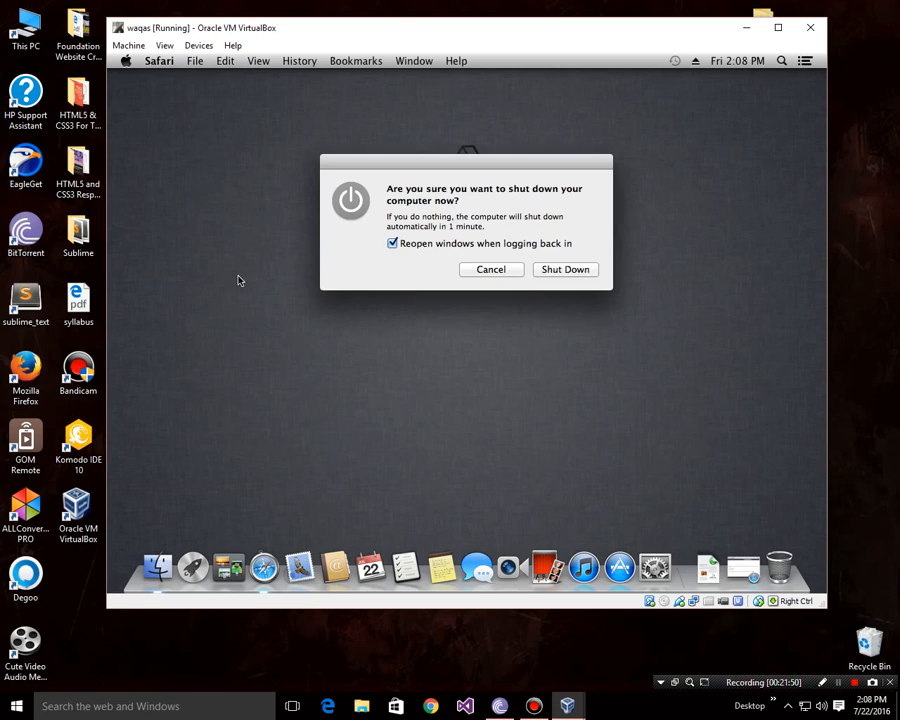
{"action": "left_click", "coordinate": [566, 270]}
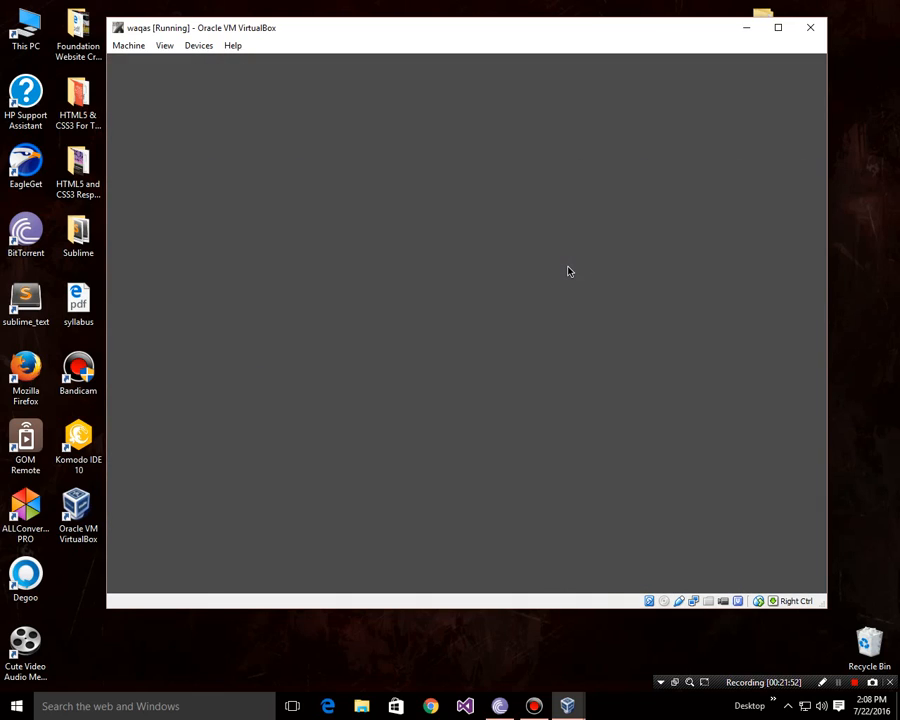